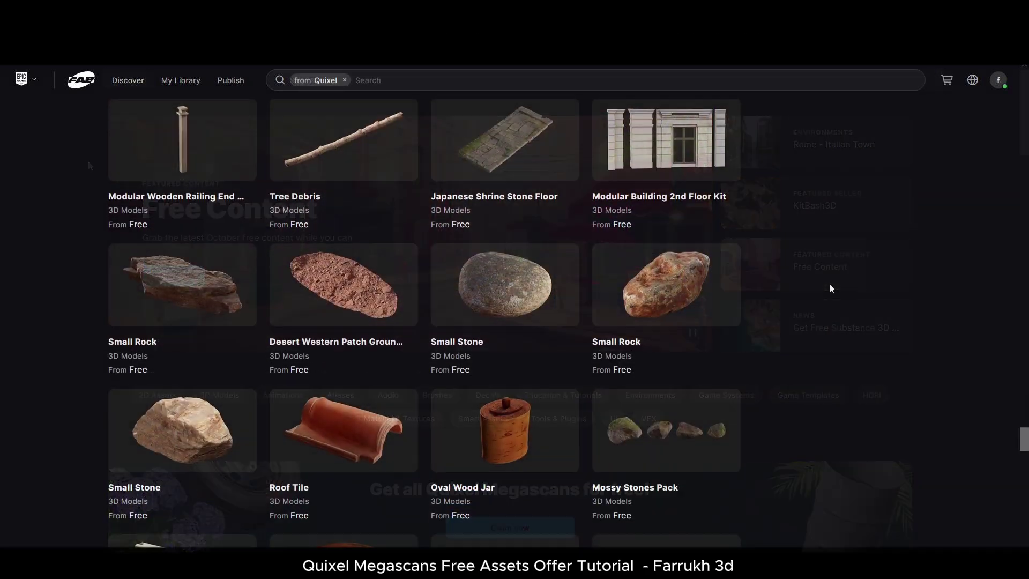
# Scroll the free Quixel models and preview the Sandstone Rock Formation page
pyautogui.scroll(-3, 829, 284)
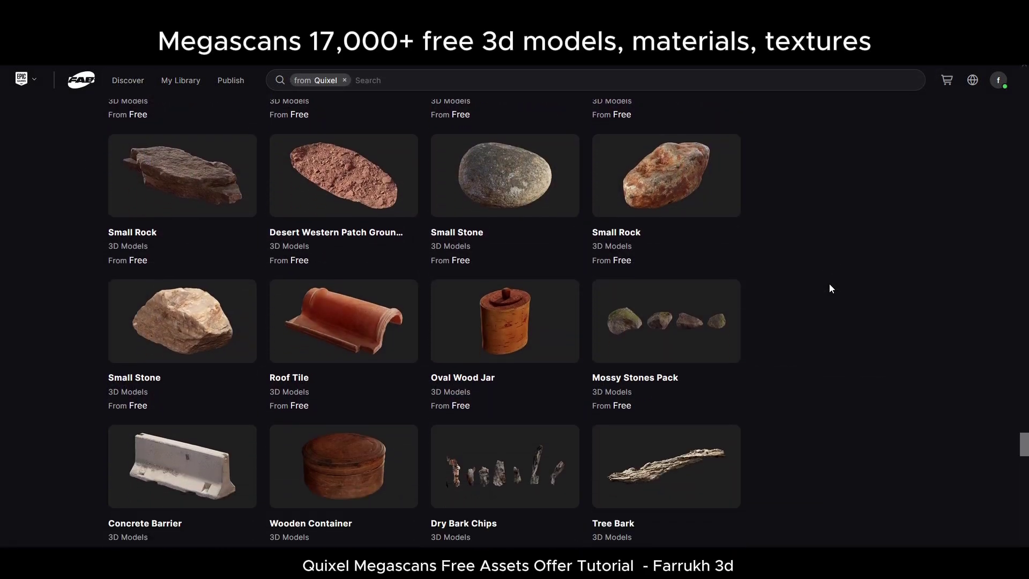
pyautogui.scroll(-9, 830, 285)
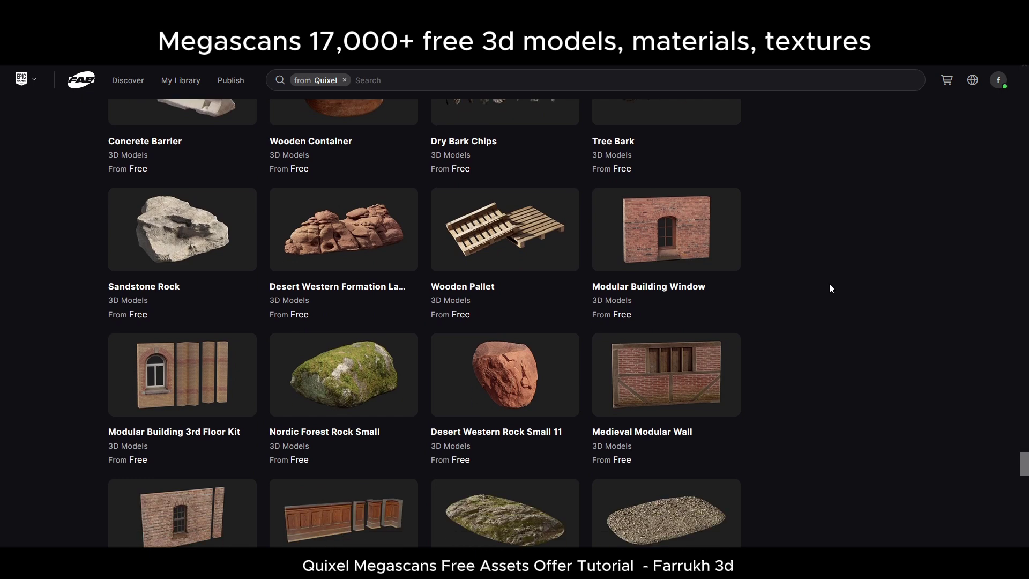
pyautogui.scroll(-8, 829, 284)
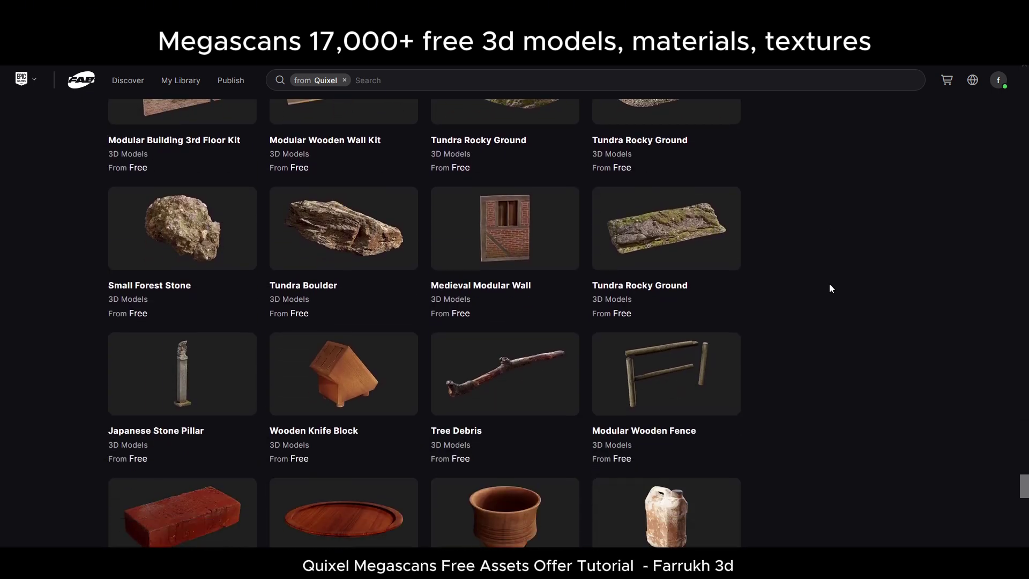
pyautogui.scroll(-8, 829, 288)
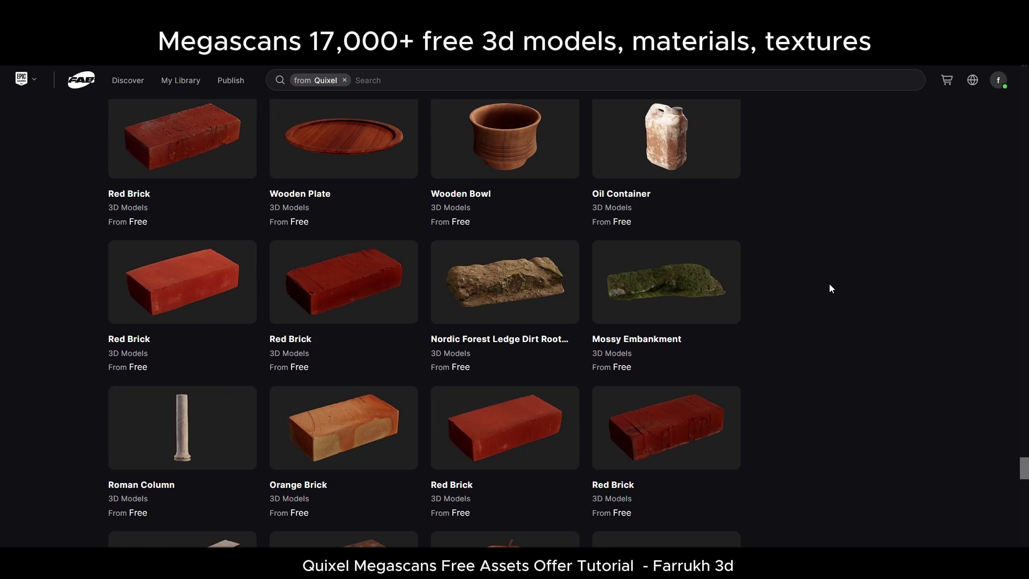
pyautogui.scroll(-8, 829, 288)
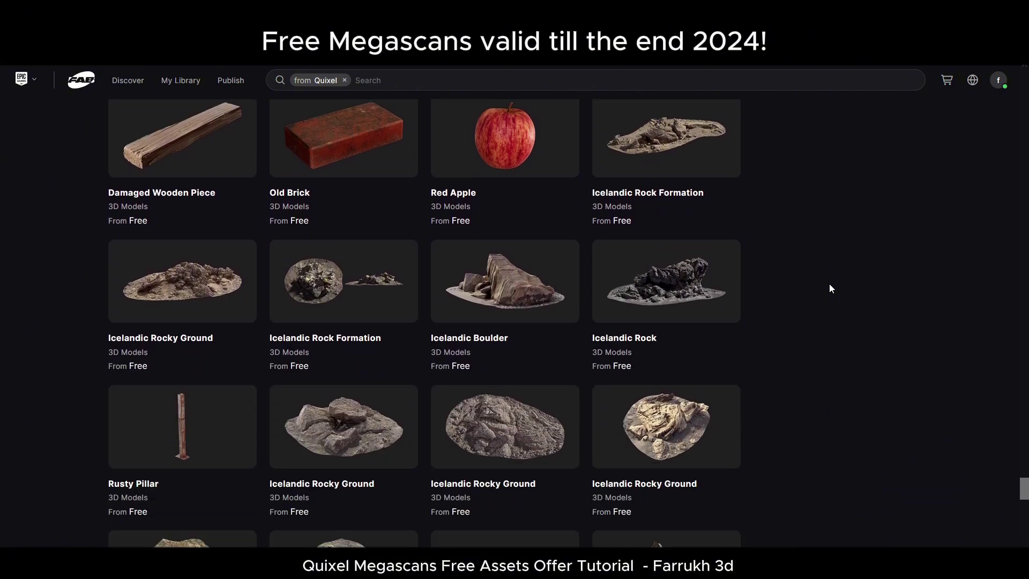
pyautogui.scroll(-6, 829, 289)
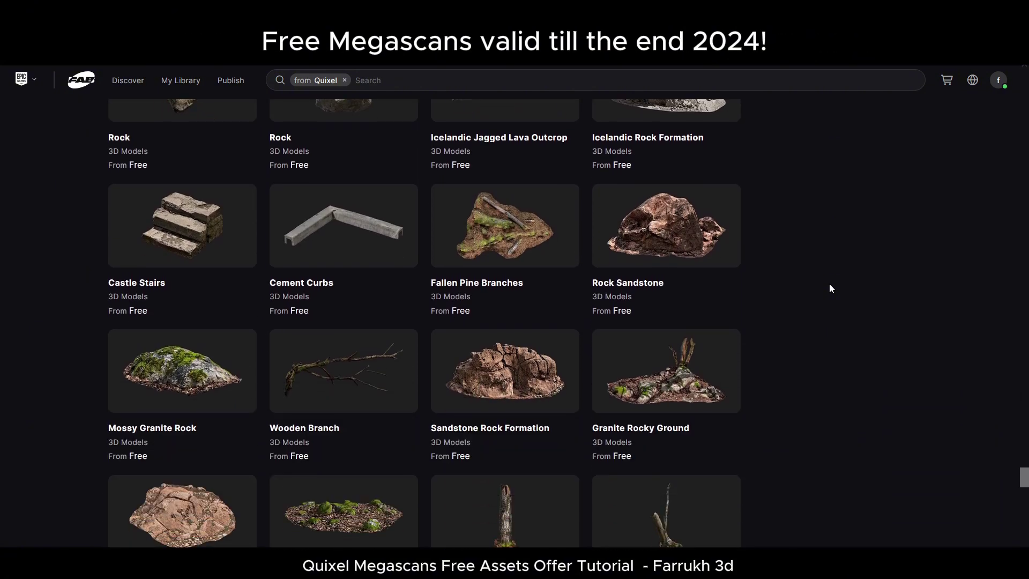
pyautogui.scroll(-1, 829, 288)
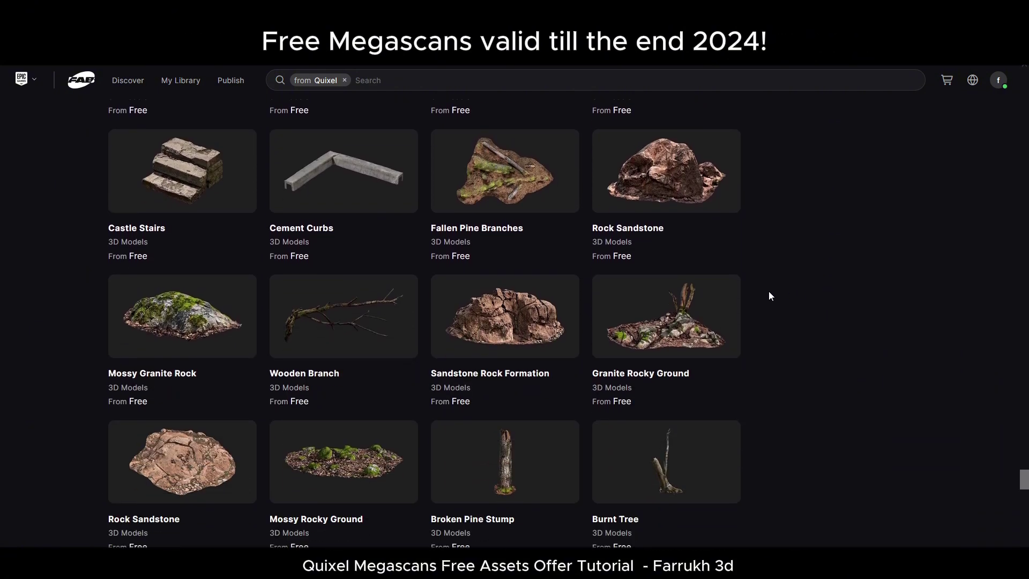
pyautogui.click(518, 329)
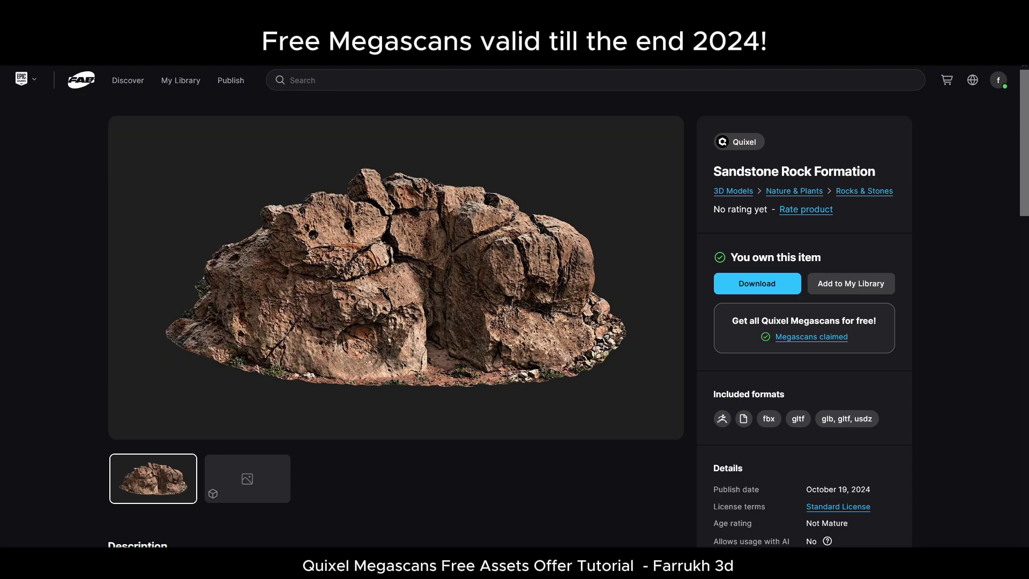
pyautogui.hotkey('alt', 'Left')
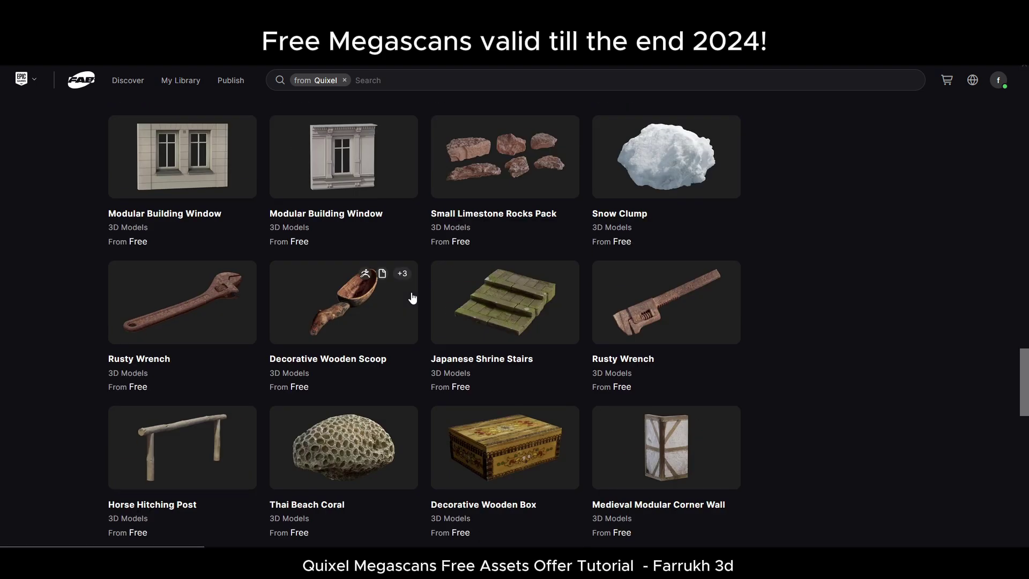
# Preview the Snow Clump and Japanese Komainu Statue pages, returning to the grid after each
pyautogui.click(670, 168)
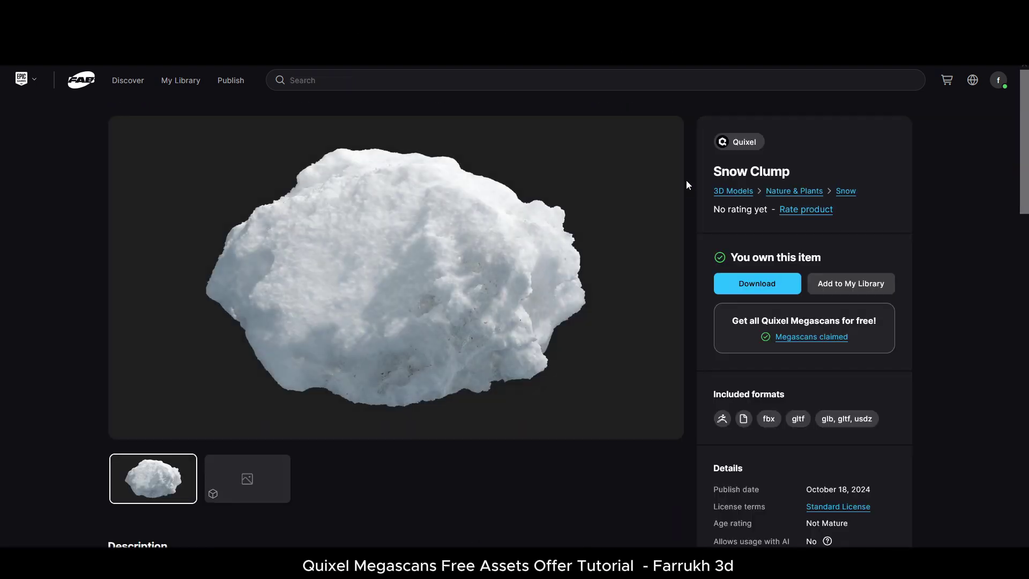
pyautogui.hotkey('alt', 'Left')
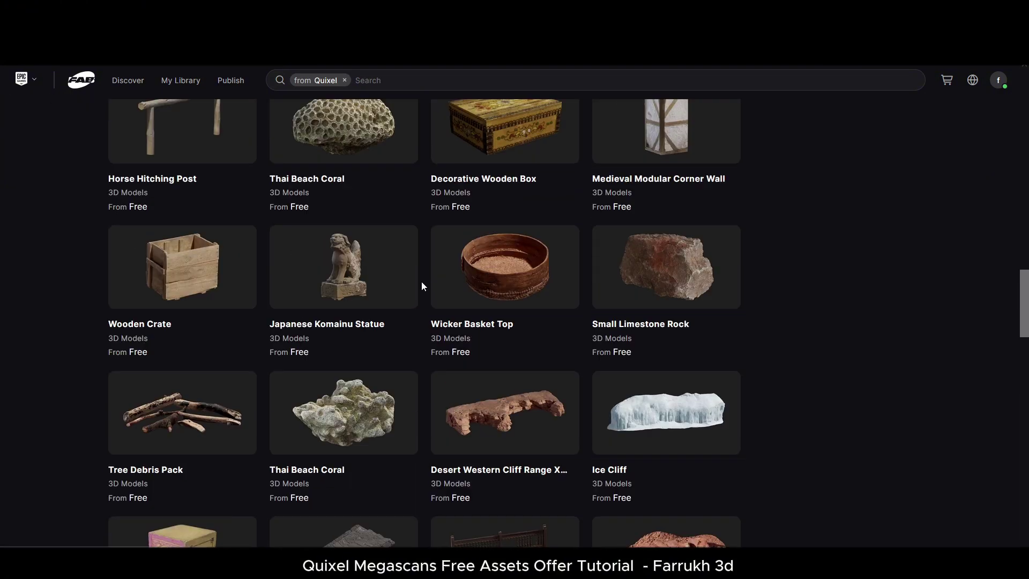
pyautogui.click(355, 274)
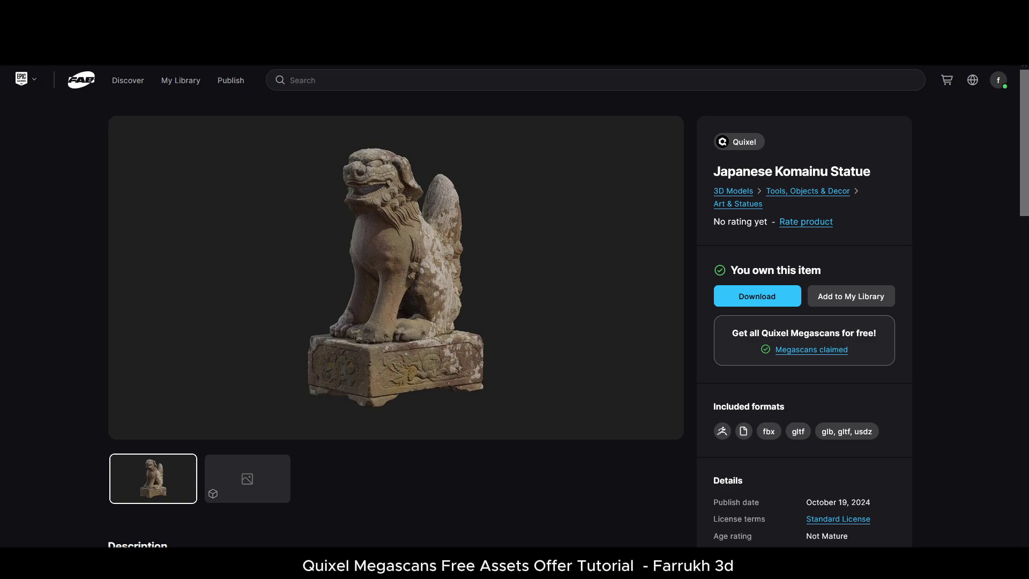
pyautogui.hotkey('alt', 'Left')
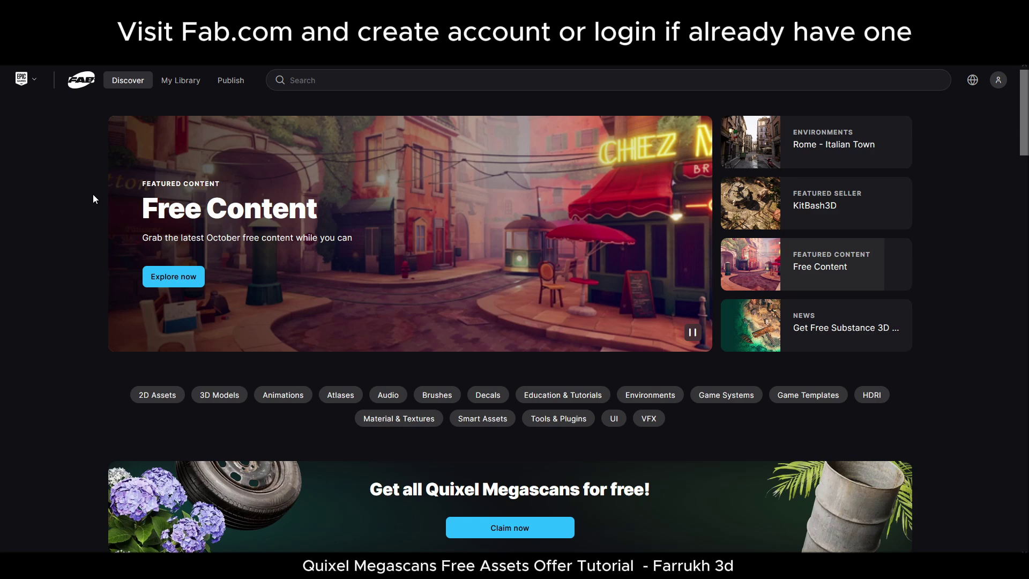
pyautogui.scroll(-3, 94, 196)
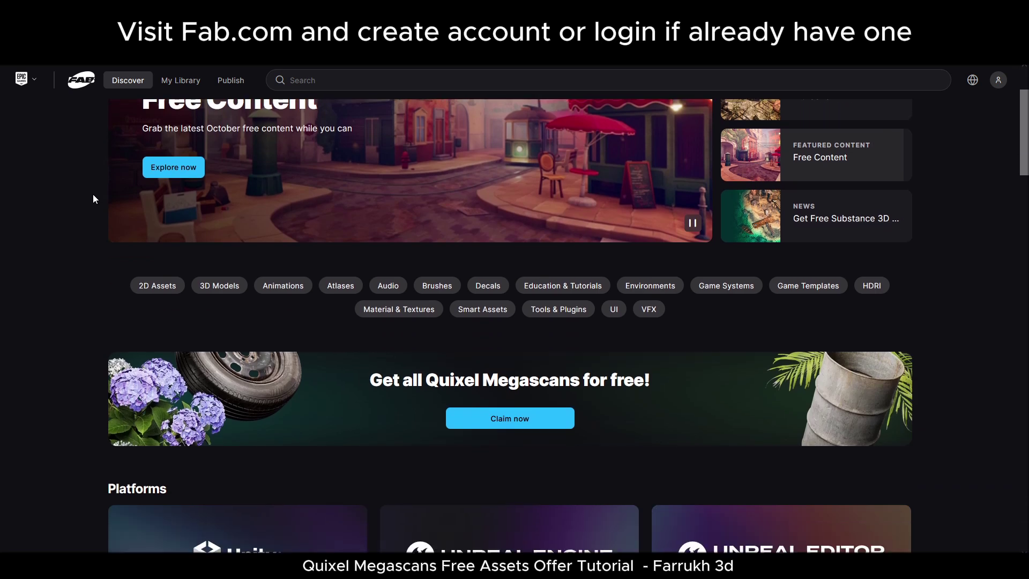
pyautogui.scroll(-2, 93, 199)
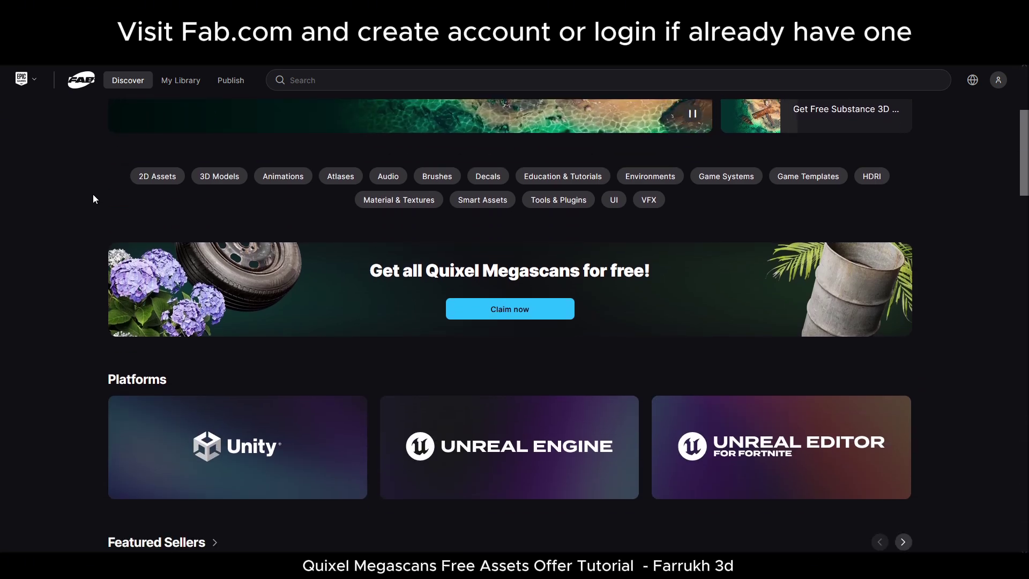
pyautogui.scroll(-1, 93, 199)
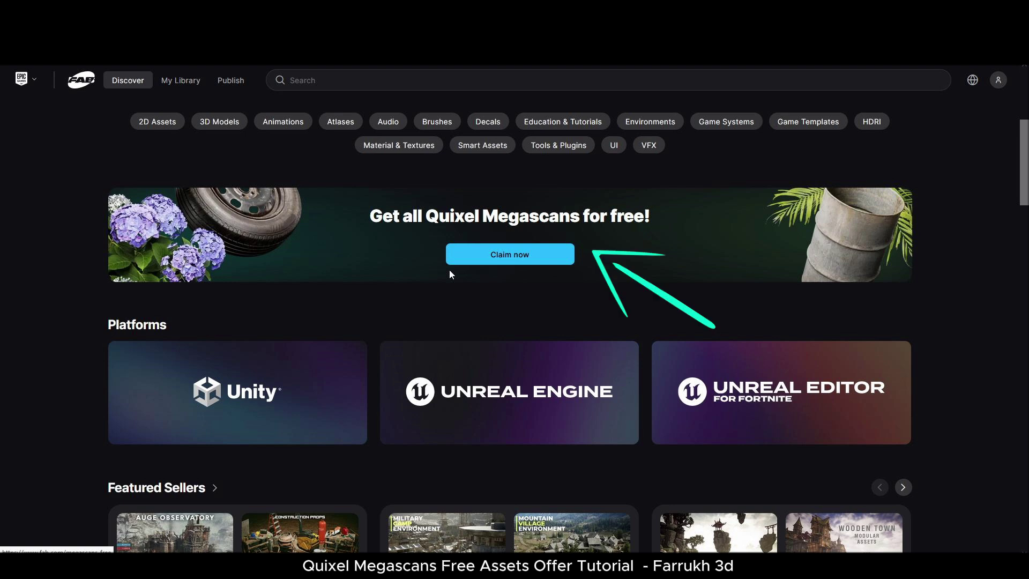
# Start the free Quixel Megascans claim and scroll its page until Discover shows 'Megascans claimed'
pyautogui.click(495, 262)
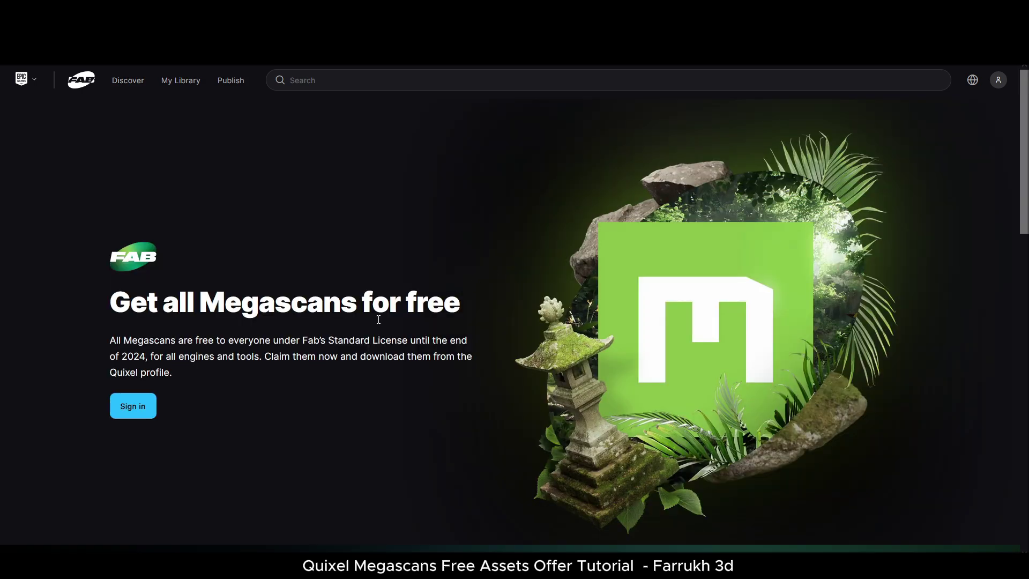
pyautogui.scroll(-3, 484, 287)
pyautogui.scroll(1, 484, 286)
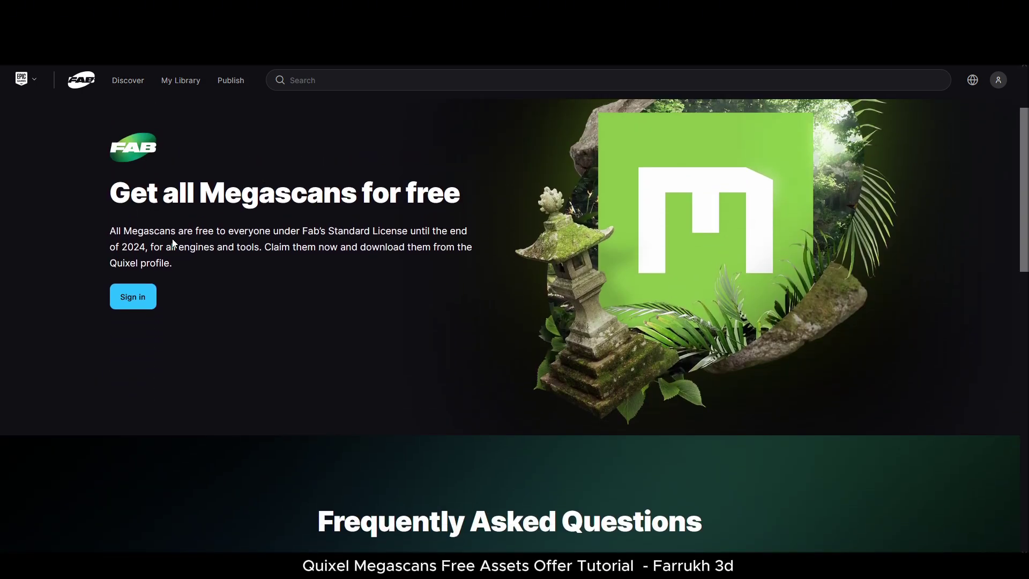
pyautogui.scroll(1, 193, 242)
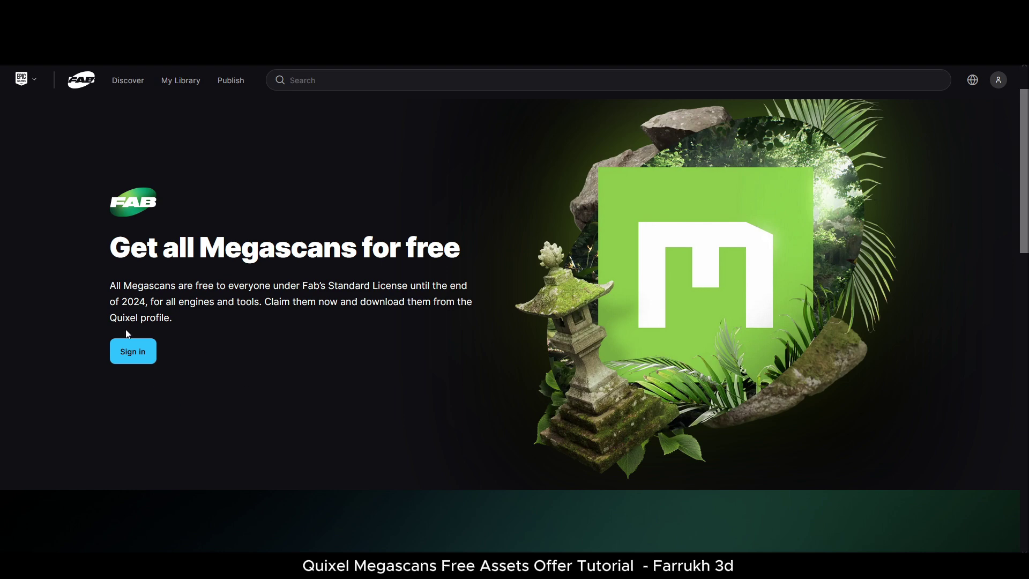
pyautogui.scroll(-7, 478, 332)
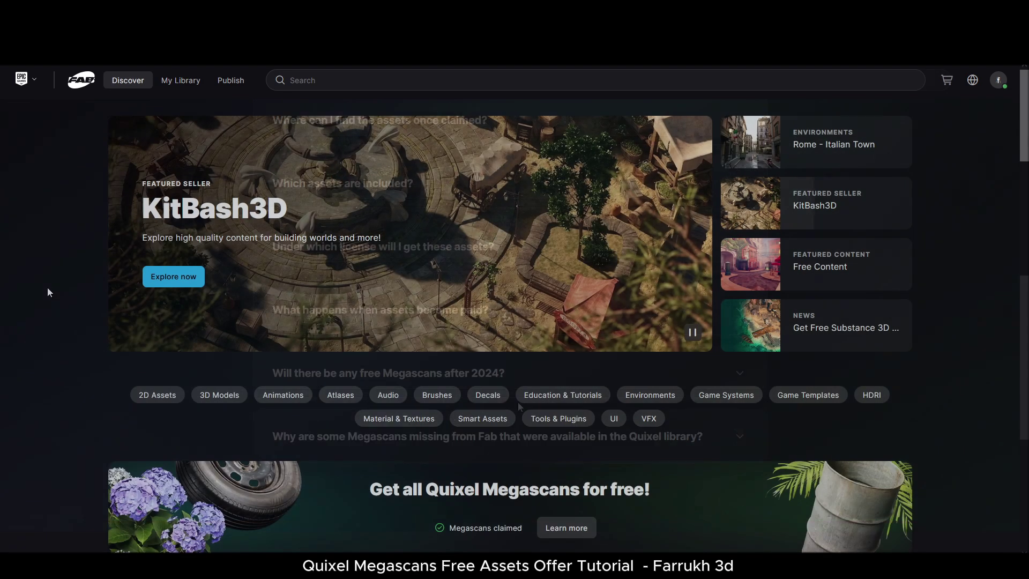
pyautogui.scroll(-3, 47, 292)
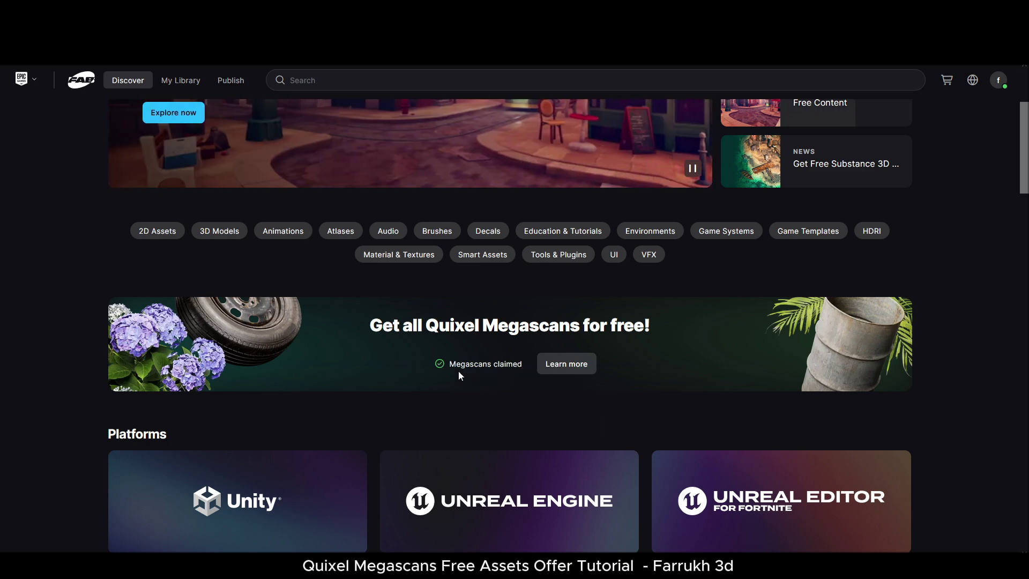
# Scroll Discover to the Quixel row and open Quixel's seller page with Old Mine, Saloon Interior and more
pyautogui.scroll(-3, 458, 371)
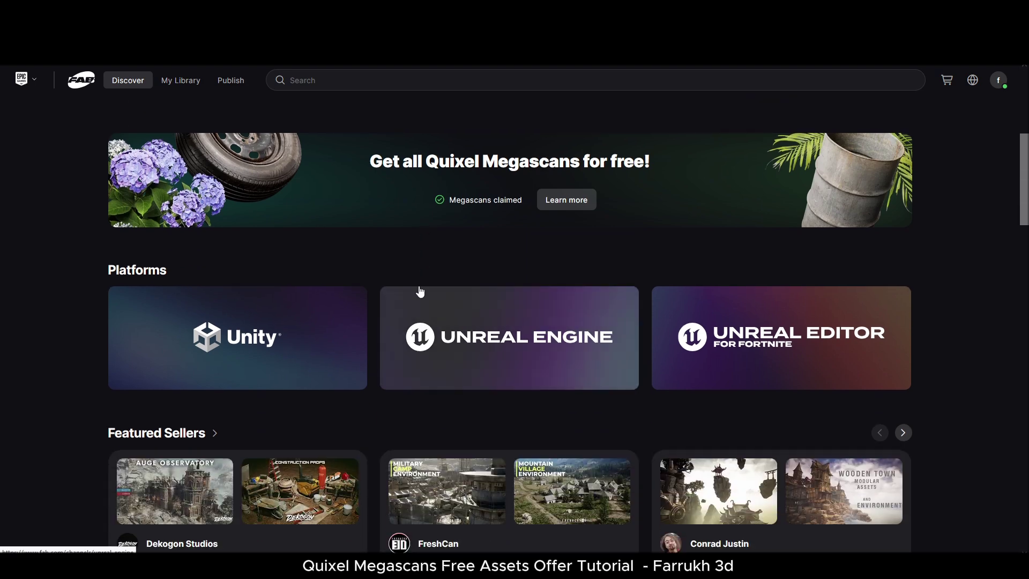
pyautogui.scroll(-6, 418, 295)
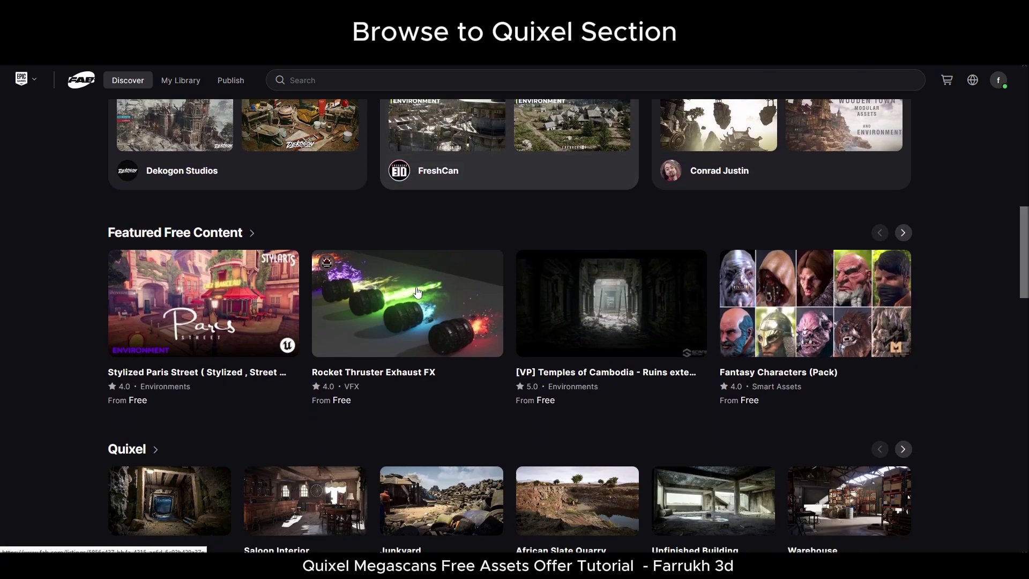
pyautogui.scroll(-2, 411, 284)
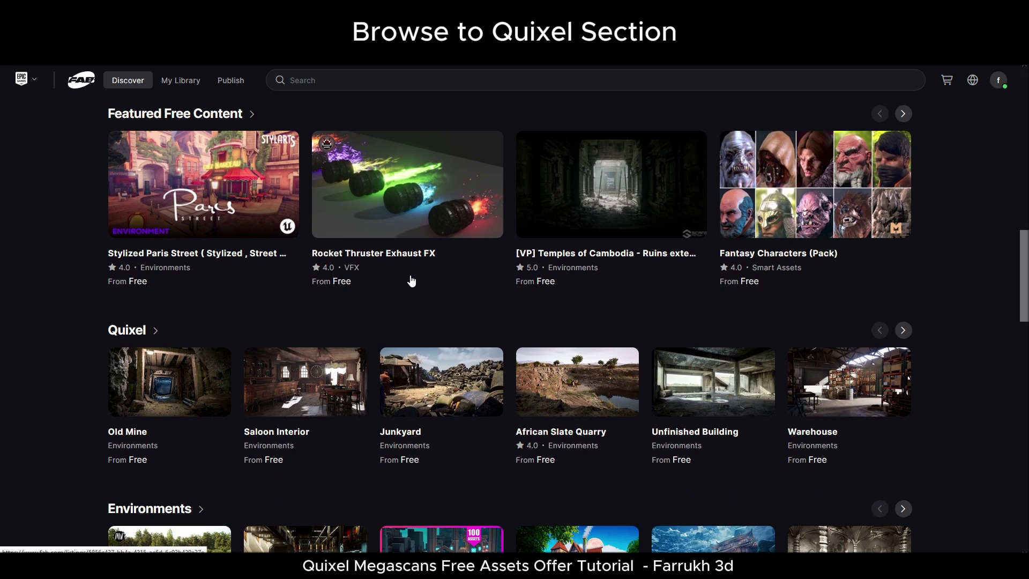
pyautogui.scroll(-1, 411, 280)
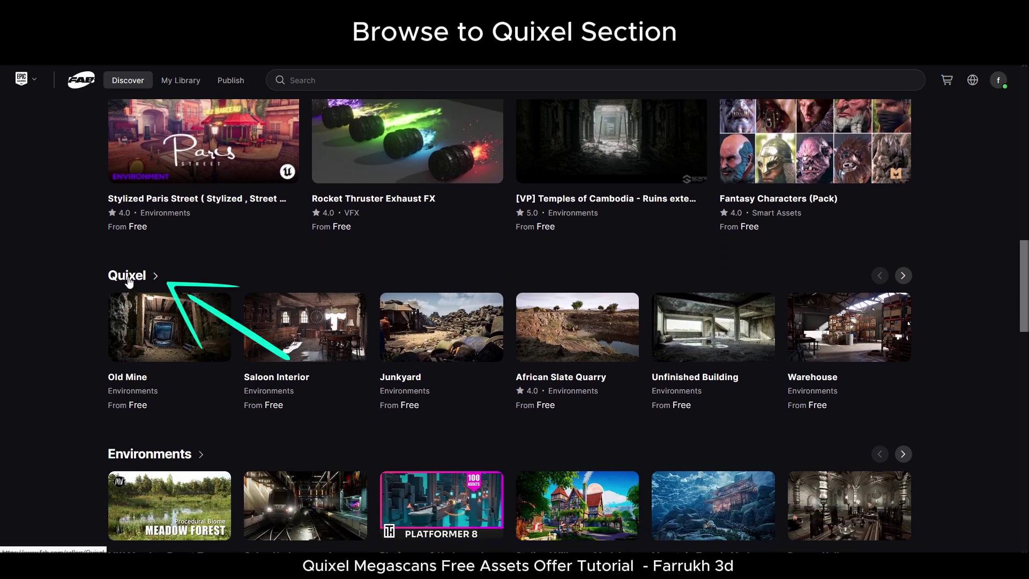
pyautogui.click(127, 276)
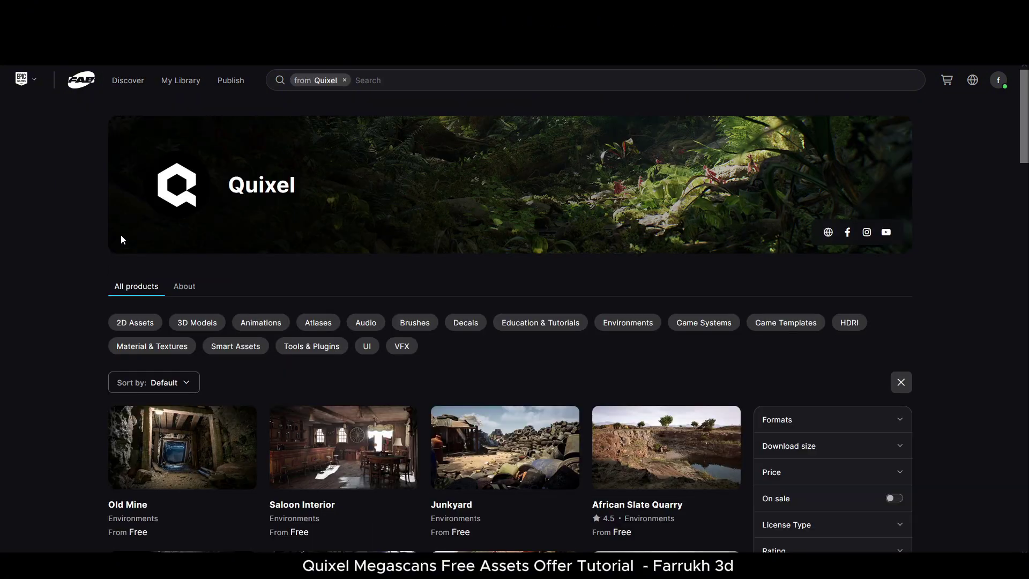
pyautogui.scroll(-1, 158, 237)
pyautogui.scroll(-2, 78, 257)
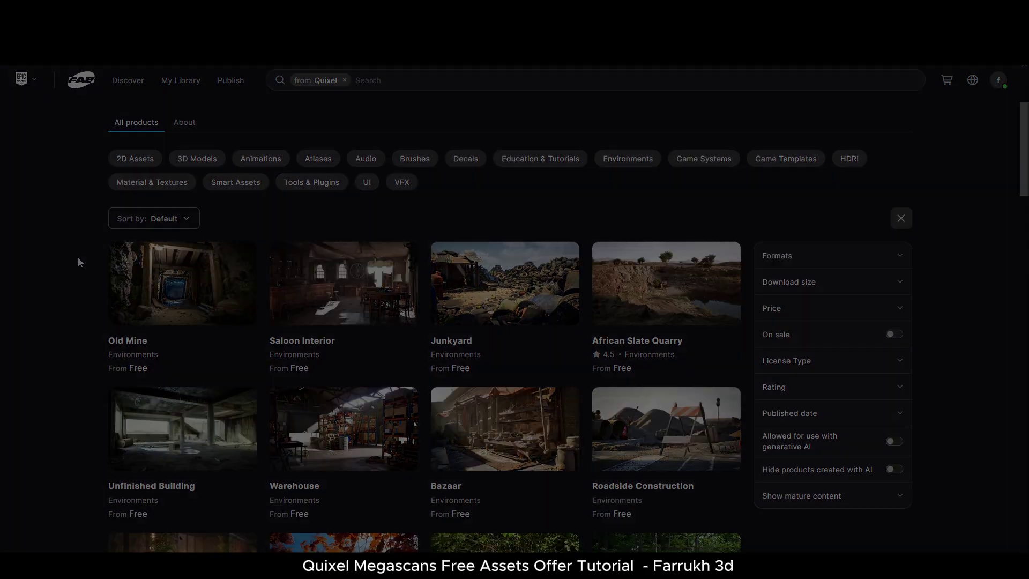
pyautogui.click(498, 428)
pyautogui.click(286, 489)
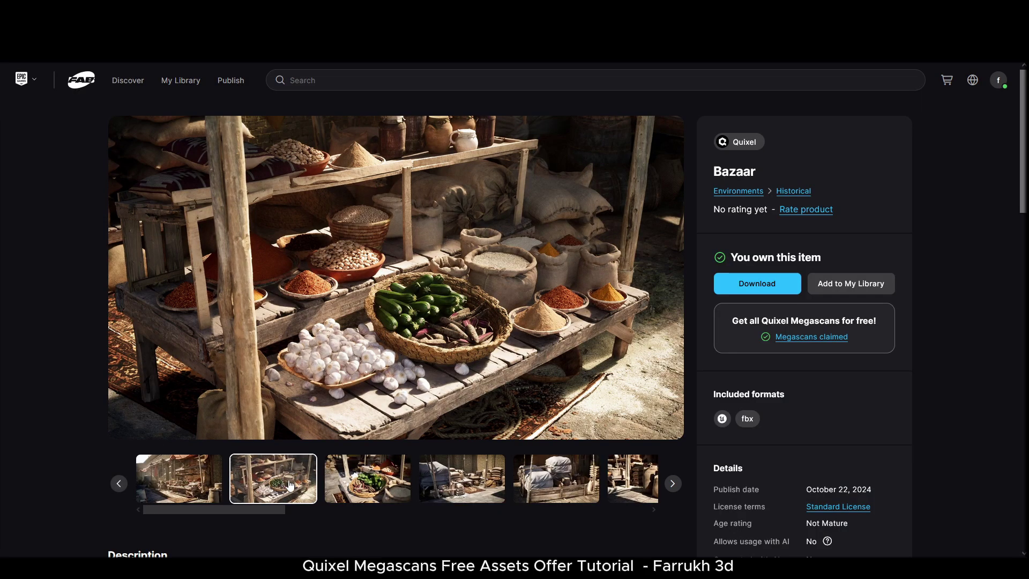
pyautogui.click(391, 488)
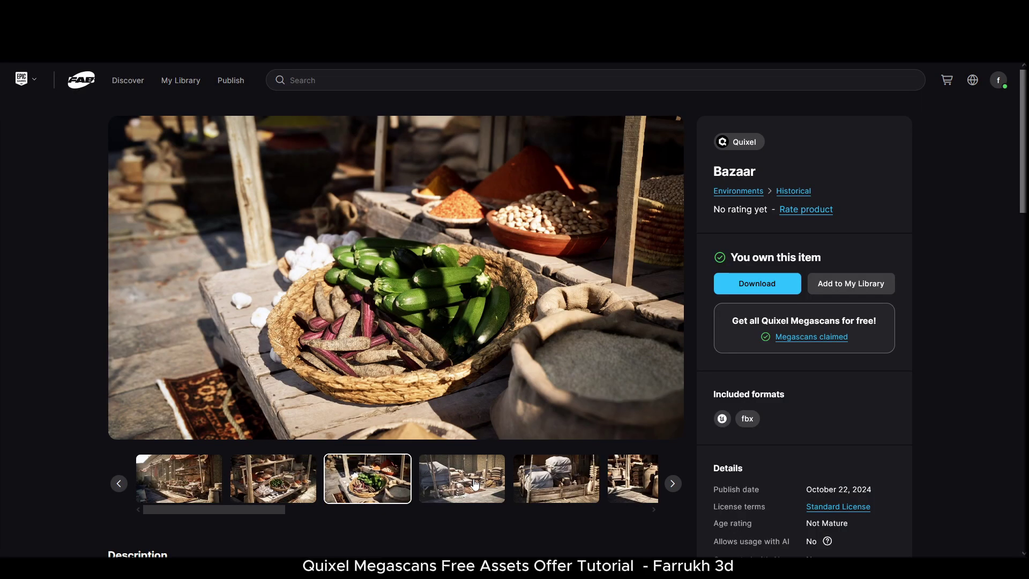
pyautogui.click(474, 484)
pyautogui.moveTo(252, 509); pyautogui.dragTo(571, 514)
pyautogui.click(545, 496)
pyautogui.click(542, 490)
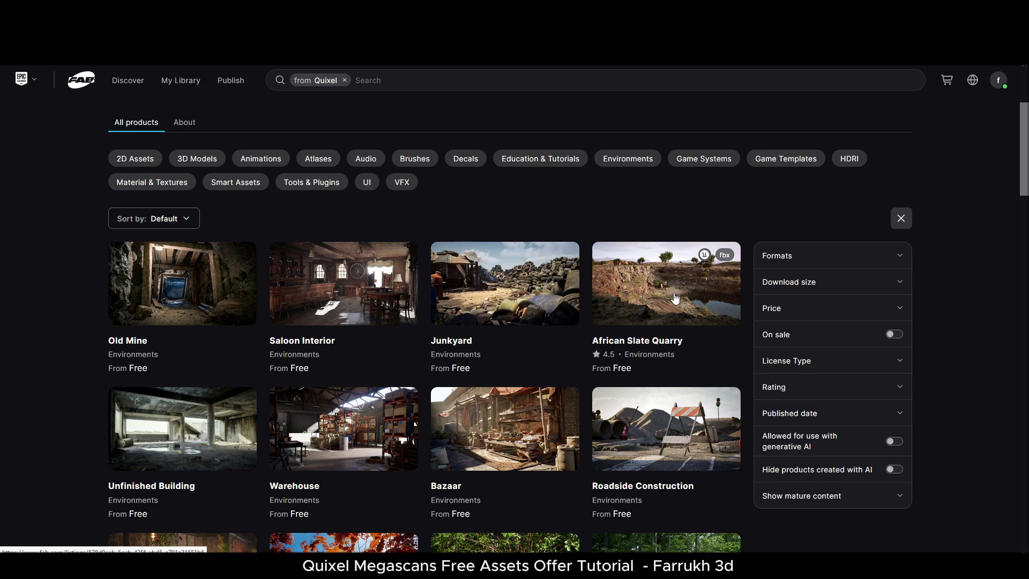
# Scroll the Quixel free results and open the Japanese Shrine Stairs model page
pyautogui.scroll(-2, 676, 298)
pyautogui.scroll(-2, 676, 299)
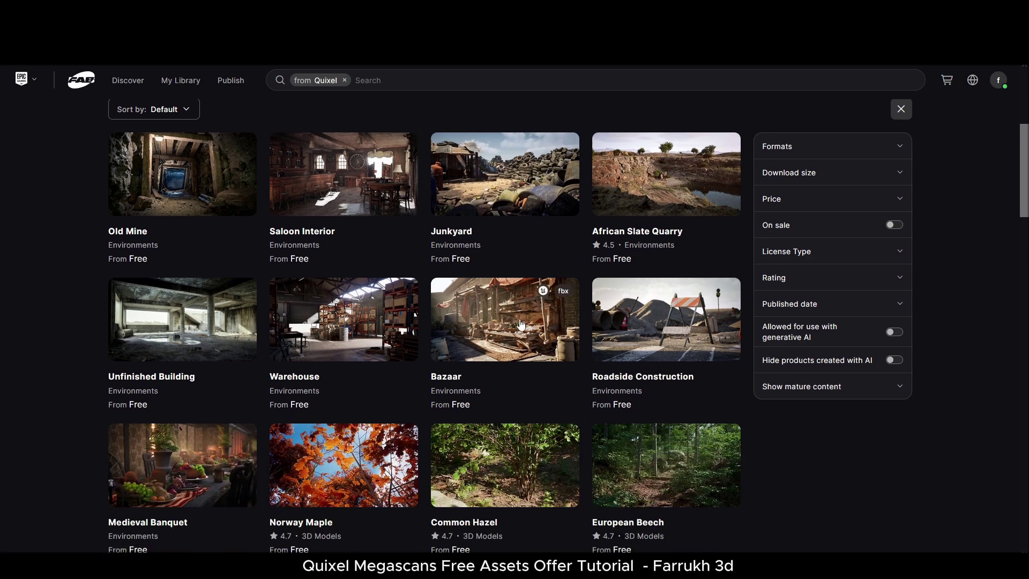
pyautogui.scroll(-4, 215, 305)
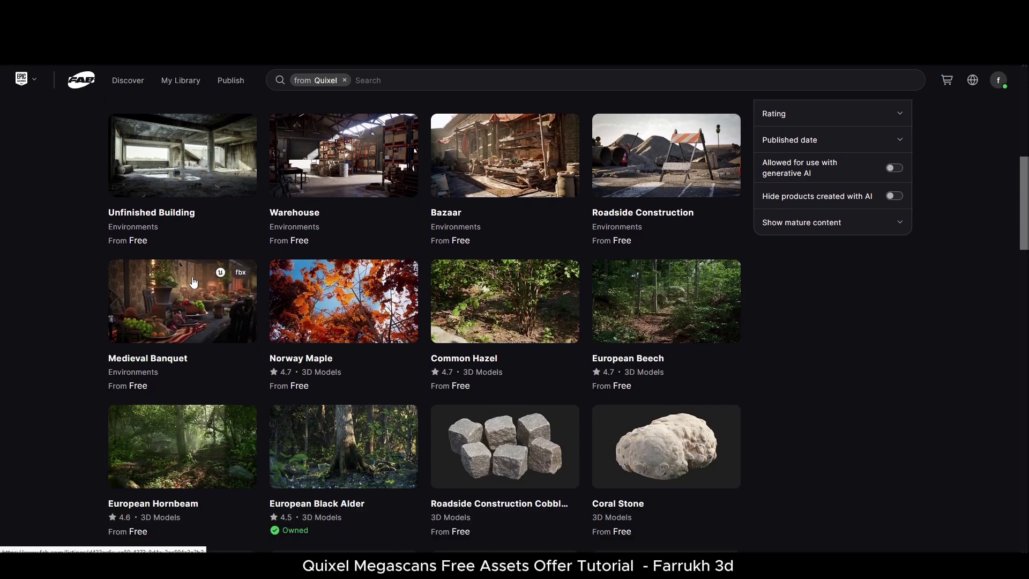
pyautogui.scroll(-2, 193, 282)
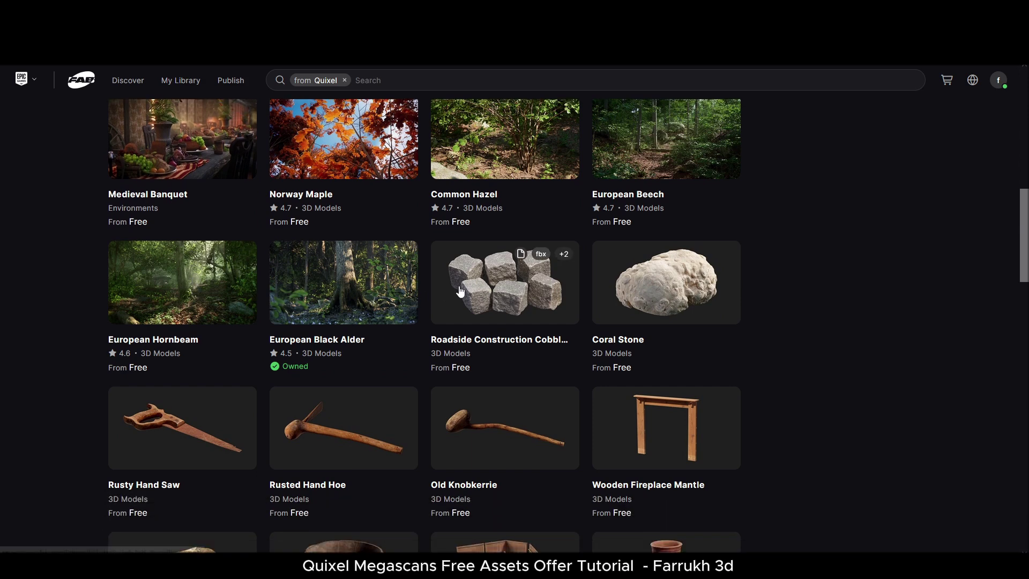
pyautogui.scroll(-3, 667, 295)
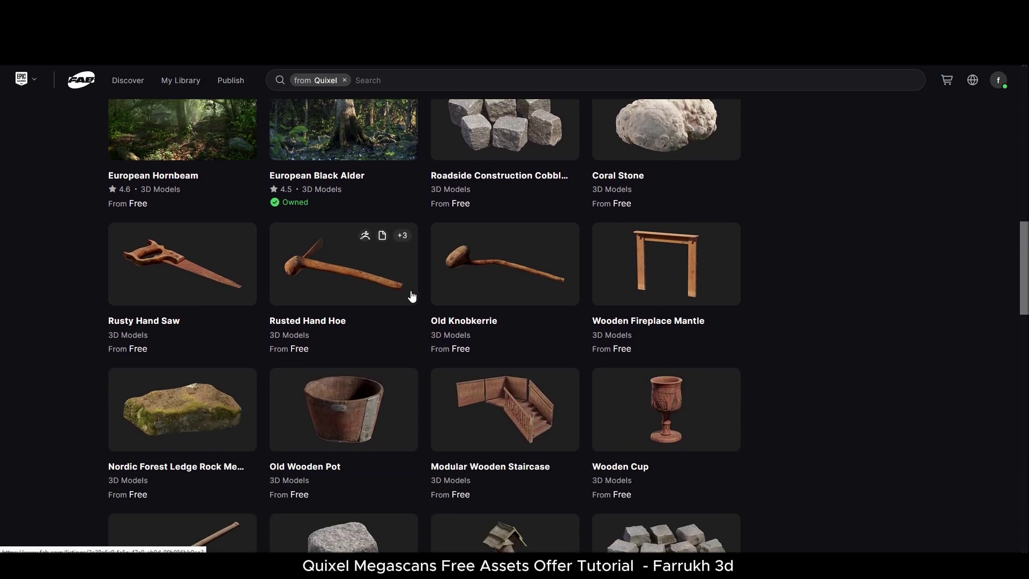
pyautogui.scroll(-3, 146, 295)
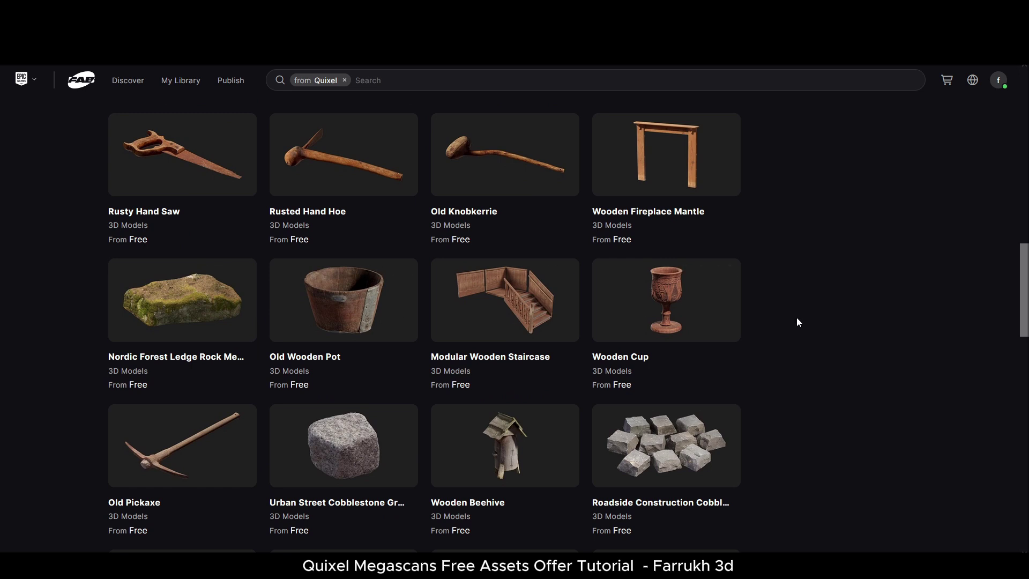
pyautogui.scroll(-7, 770, 320)
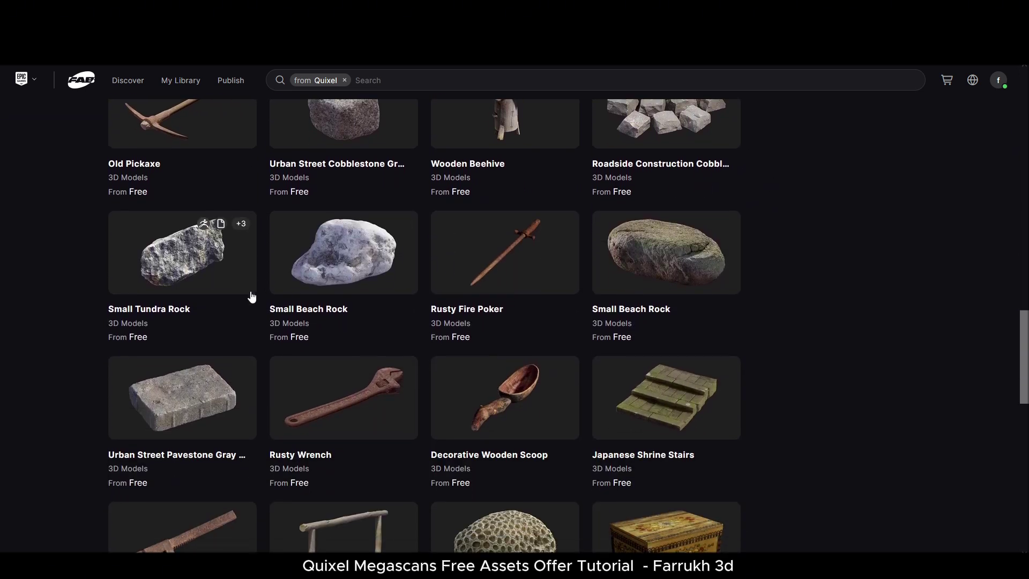
pyautogui.scroll(-2, 247, 300)
pyautogui.scroll(1, 254, 317)
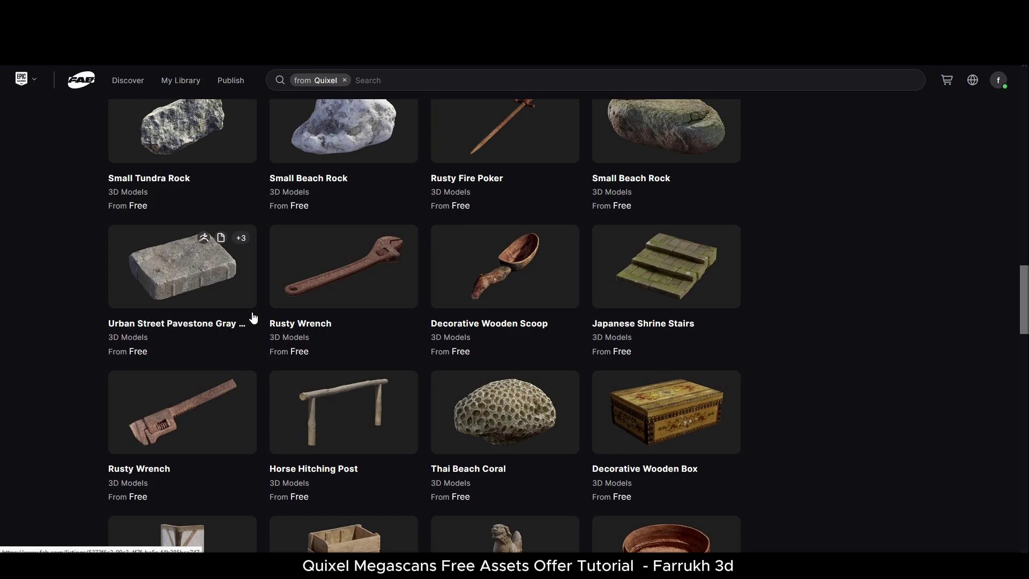
pyautogui.scroll(2, 253, 317)
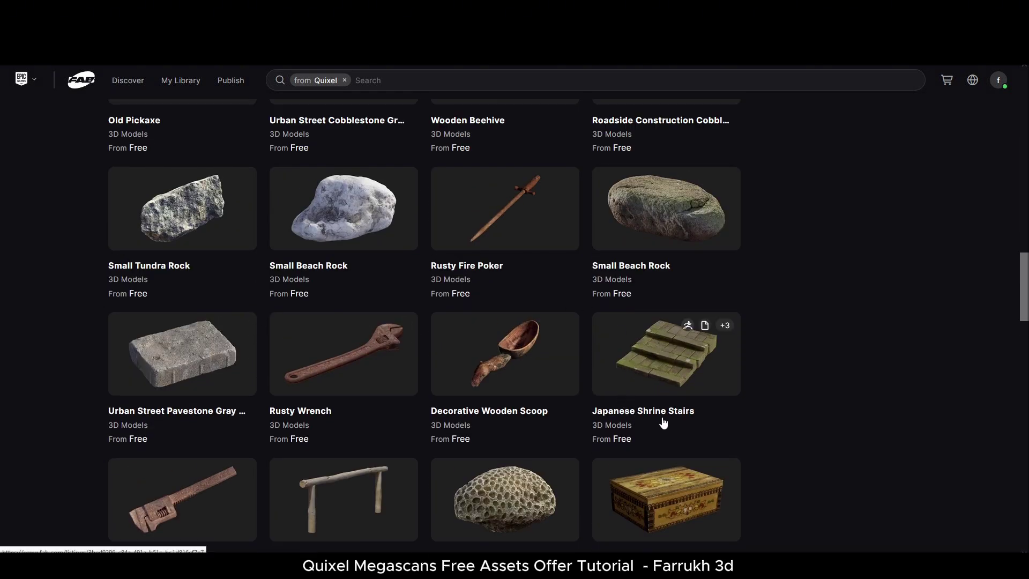
pyautogui.click(663, 374)
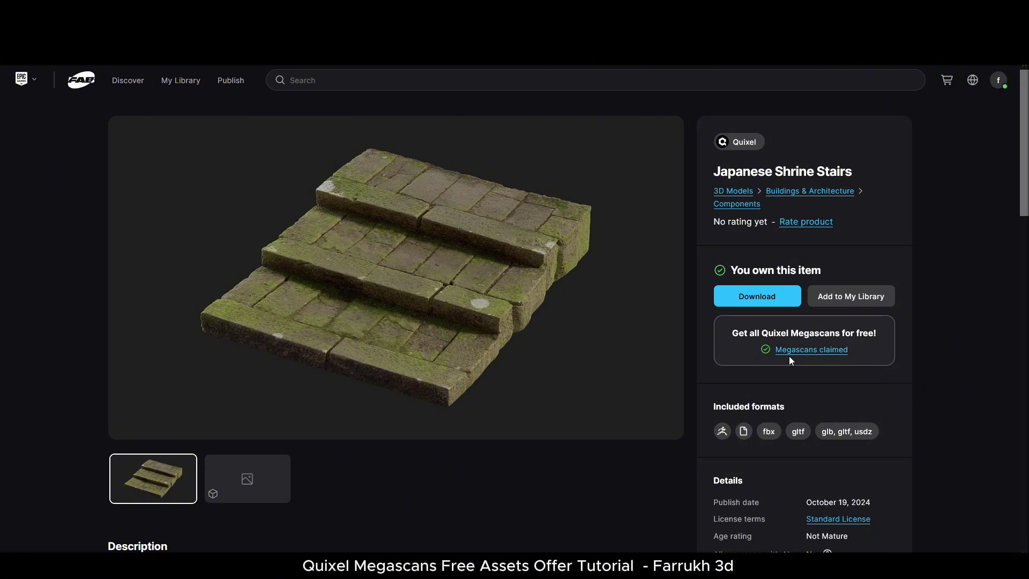
pyautogui.scroll(-4, 611, 345)
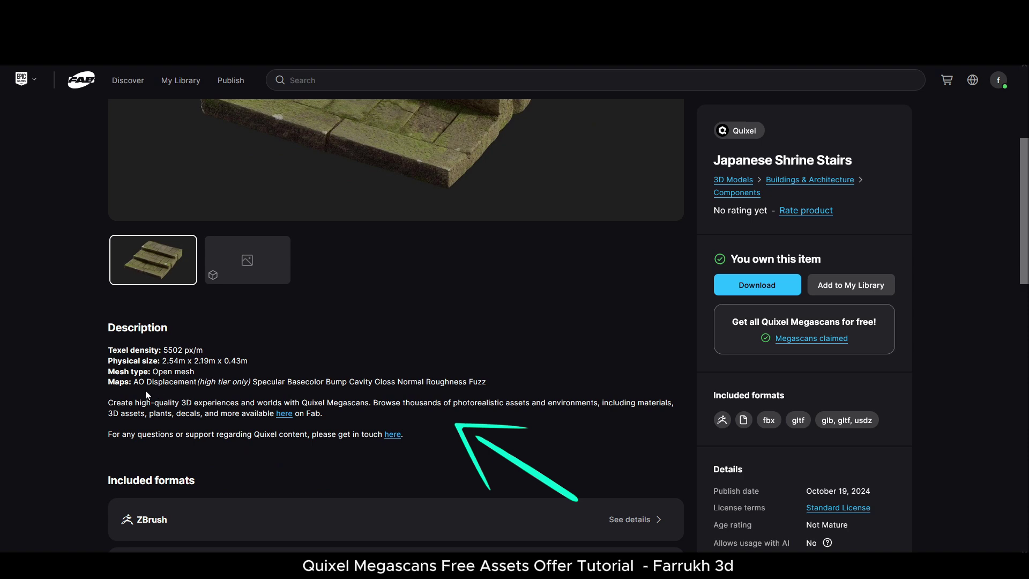
pyautogui.scroll(-3, 458, 399)
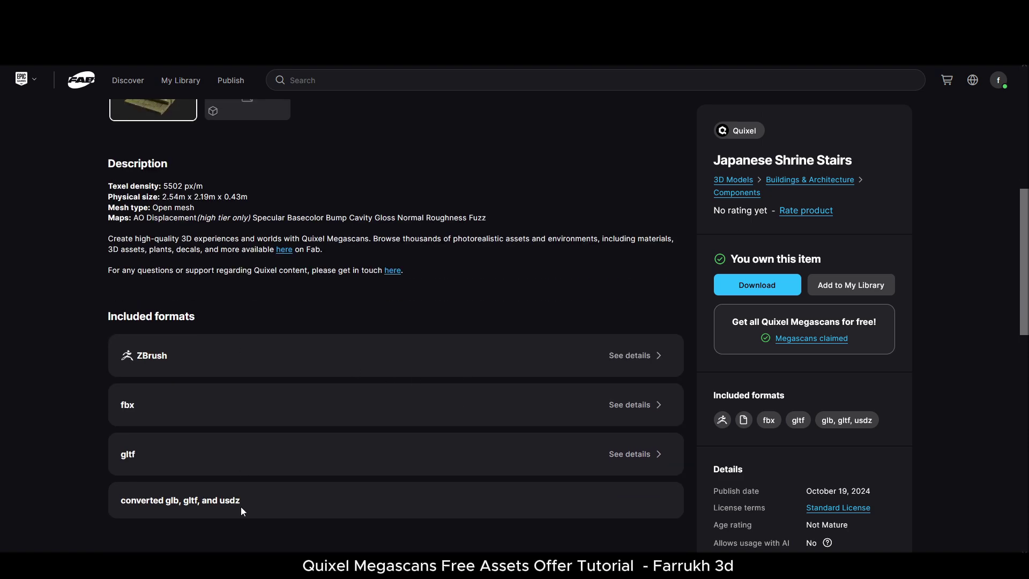
pyautogui.scroll(7, 322, 496)
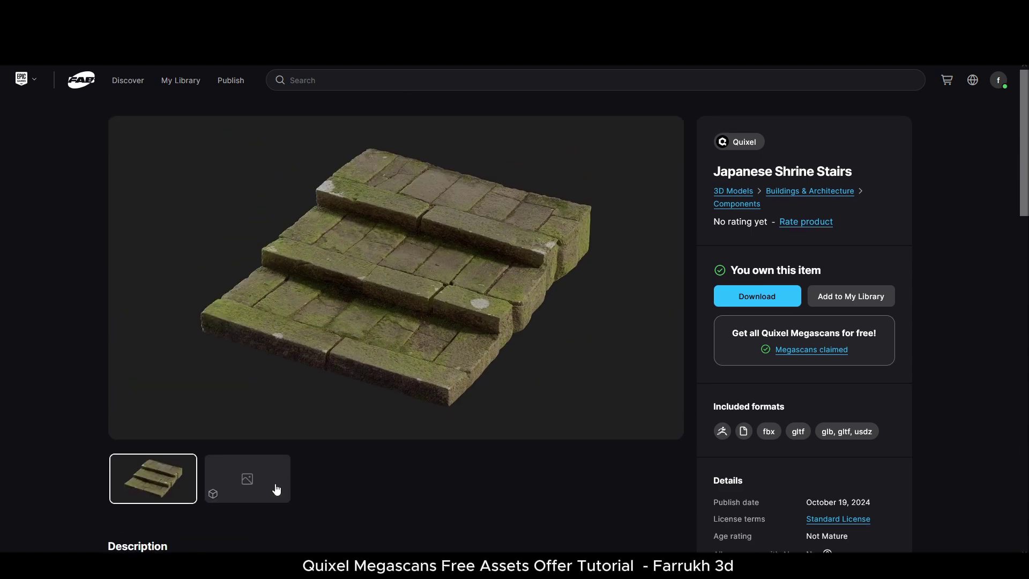
# Load the stairs' interactive 3D preview and orbit it to a higher angle
pyautogui.click(265, 487)
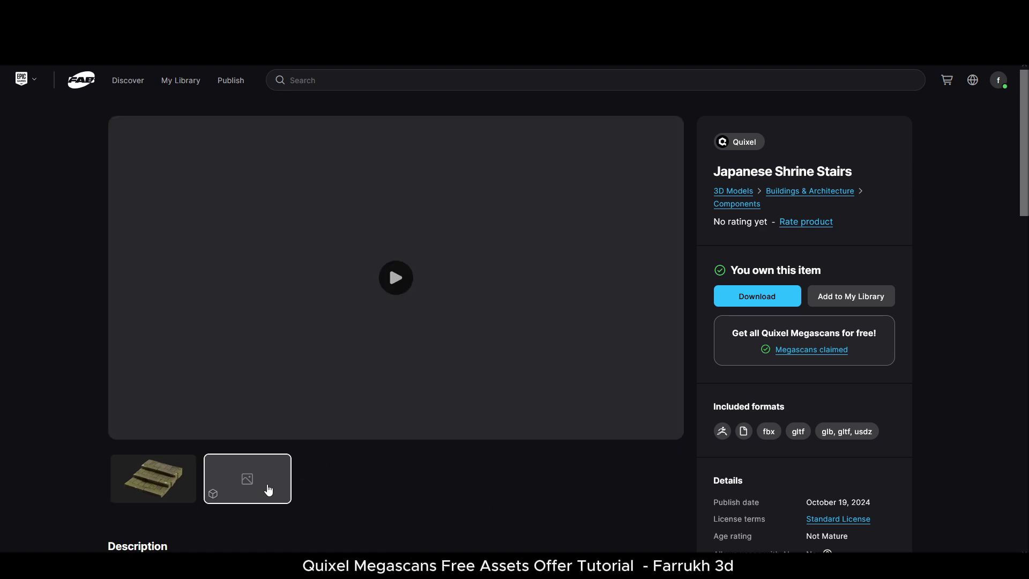
pyautogui.click(398, 285)
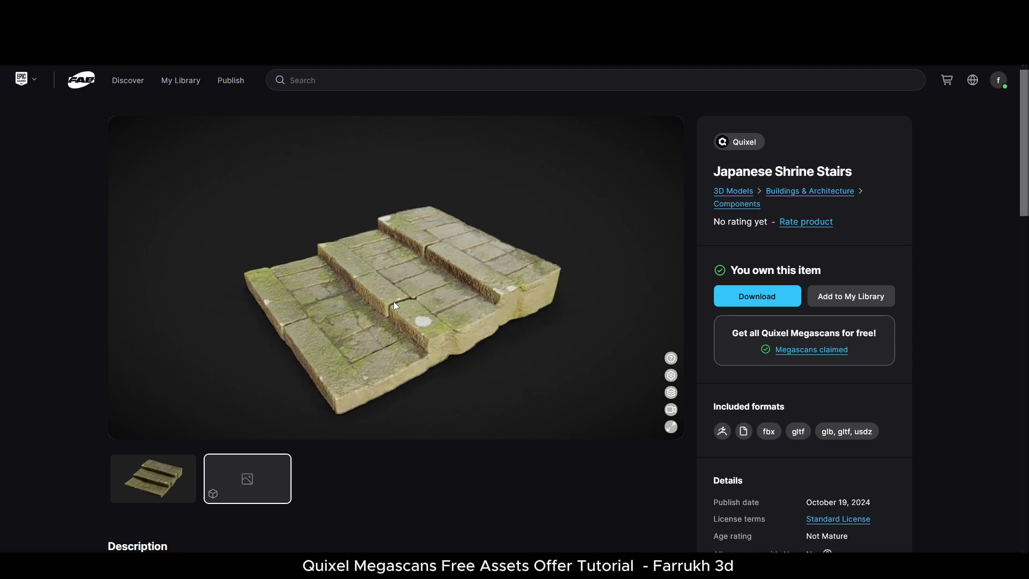
pyautogui.moveTo(459, 301); pyautogui.dragTo(430, 364)
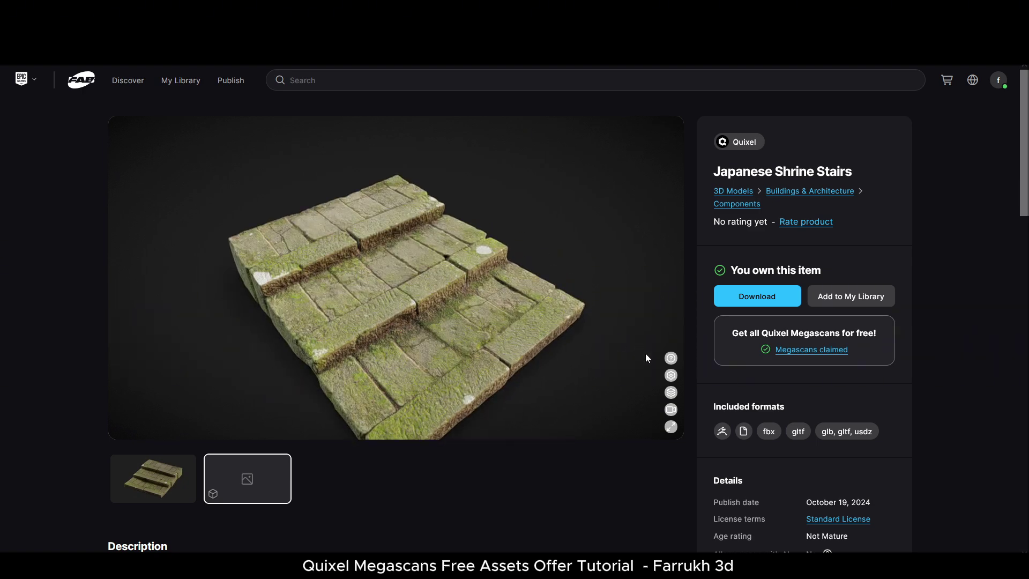
# Cycle the stairs through Base Color, Roughness, Normal, AO, Matcap, UV checker and Wireframe, then Final Render
pyautogui.click(671, 393)
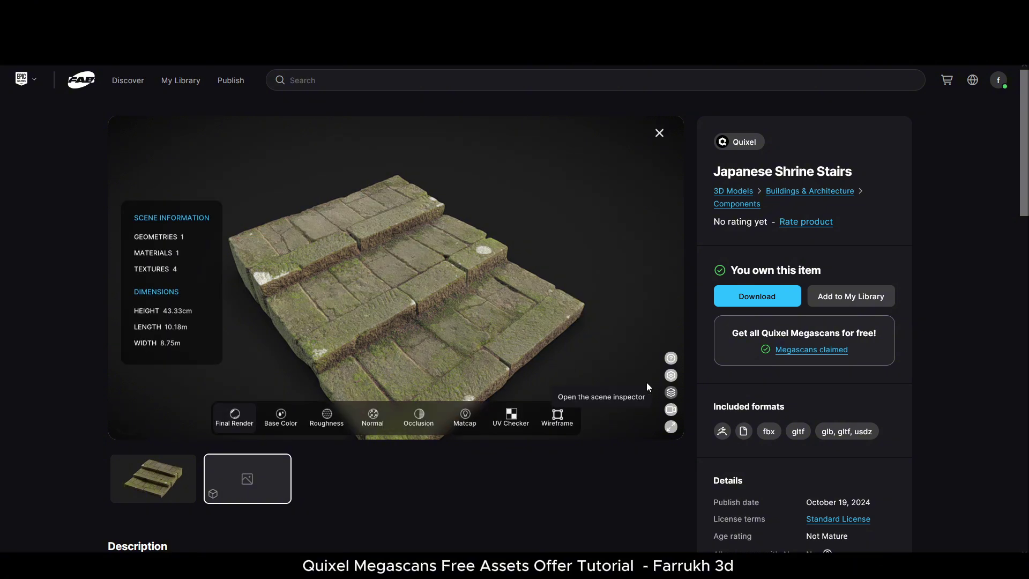
pyautogui.click(283, 418)
pyautogui.click(328, 419)
pyautogui.click(372, 419)
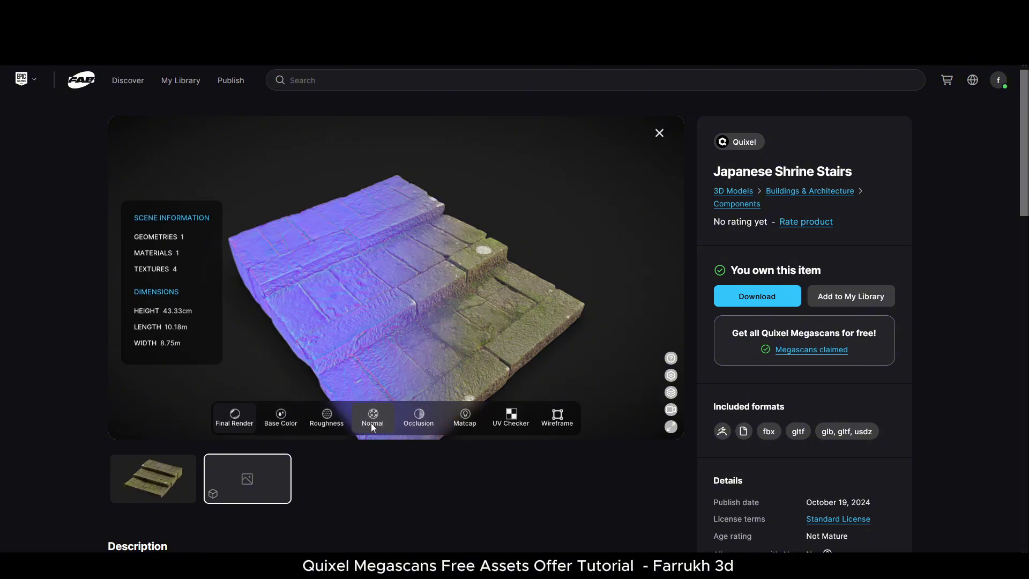
pyautogui.click(418, 417)
pyautogui.click(464, 418)
pyautogui.click(510, 417)
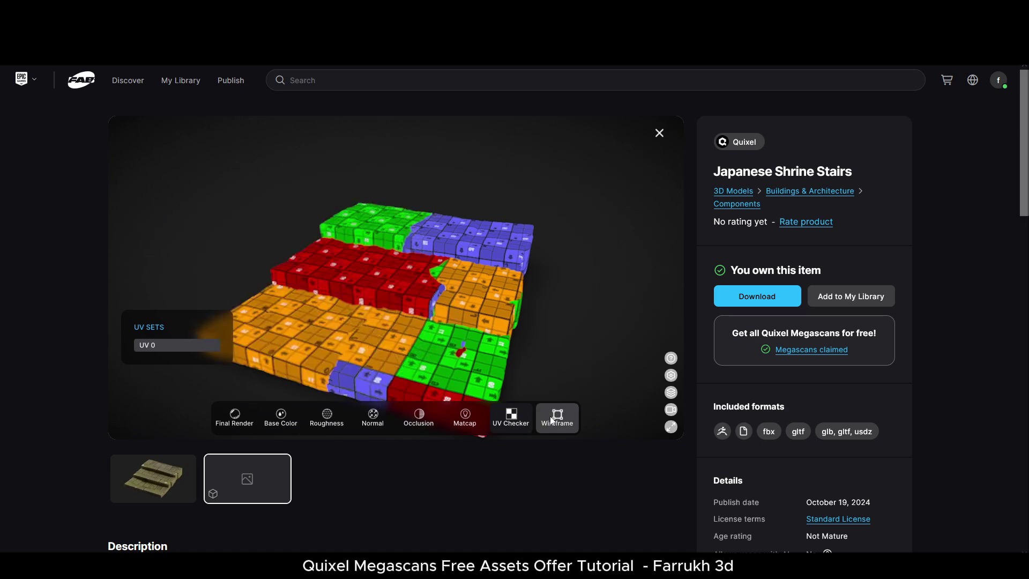
pyautogui.click(557, 417)
pyautogui.moveTo(387, 316); pyautogui.dragTo(479, 314)
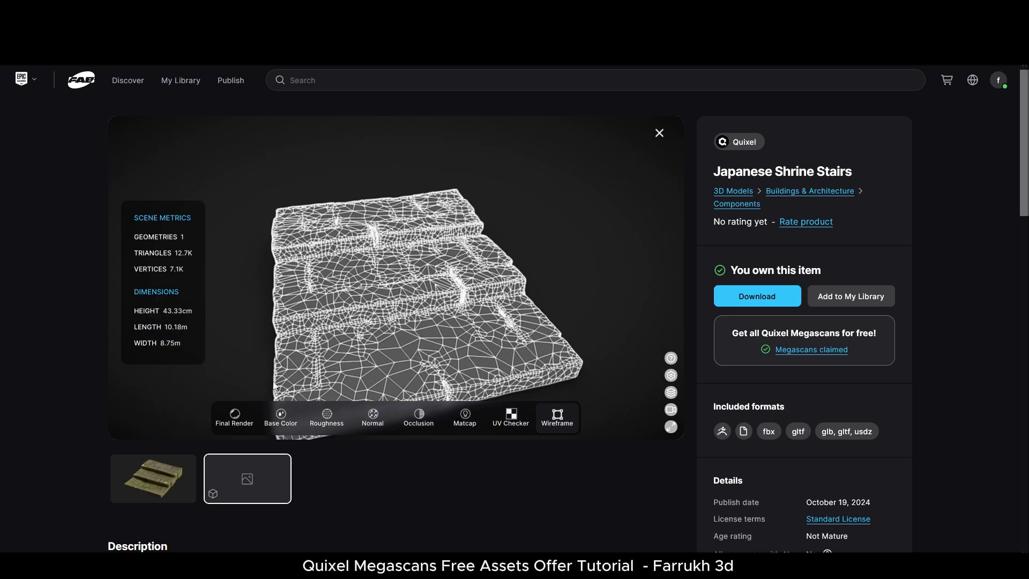
pyautogui.click(236, 418)
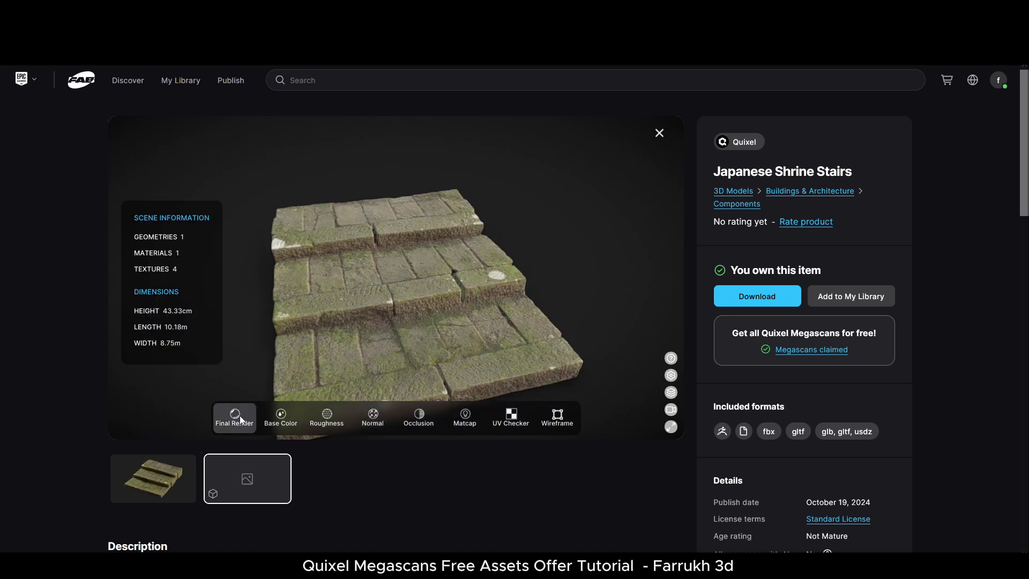
# Download the Japanese Shrine Stairs' Medium quality fbx zip
pyautogui.click(737, 296)
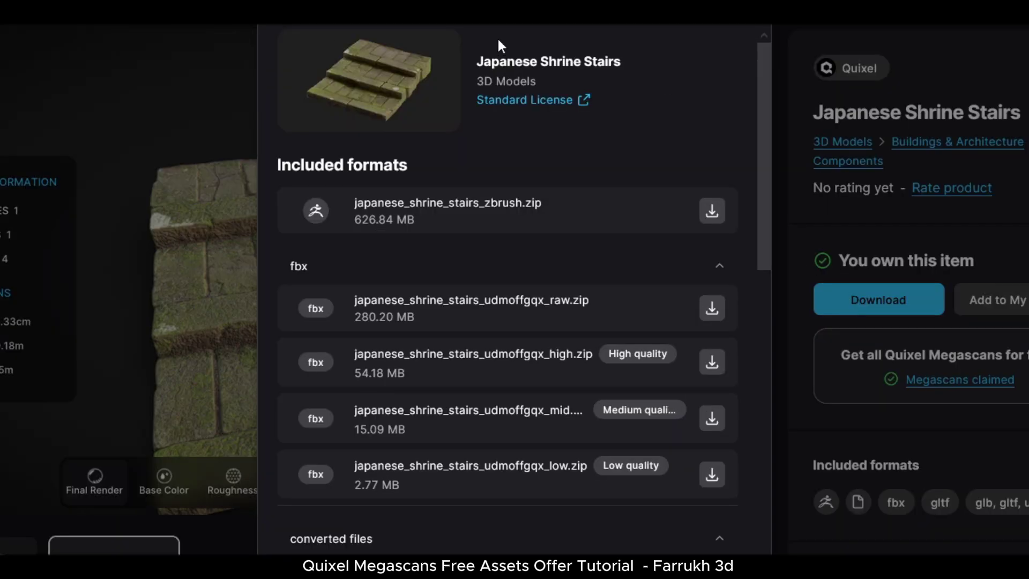
pyautogui.scroll(-1, 701, 100)
pyautogui.scroll(1, 644, 134)
pyautogui.scroll(-3, 510, 207)
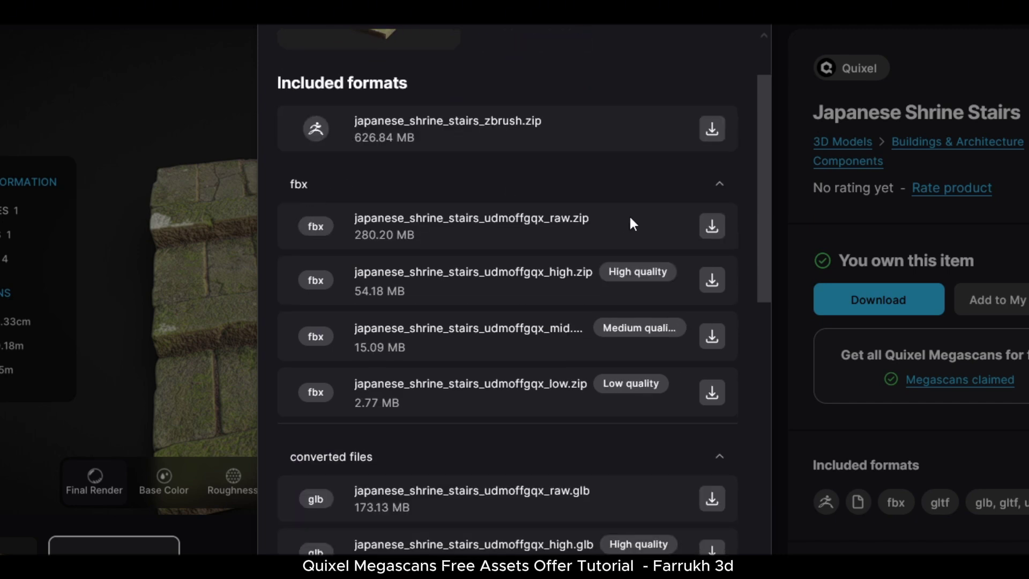
pyautogui.scroll(-3, 629, 215)
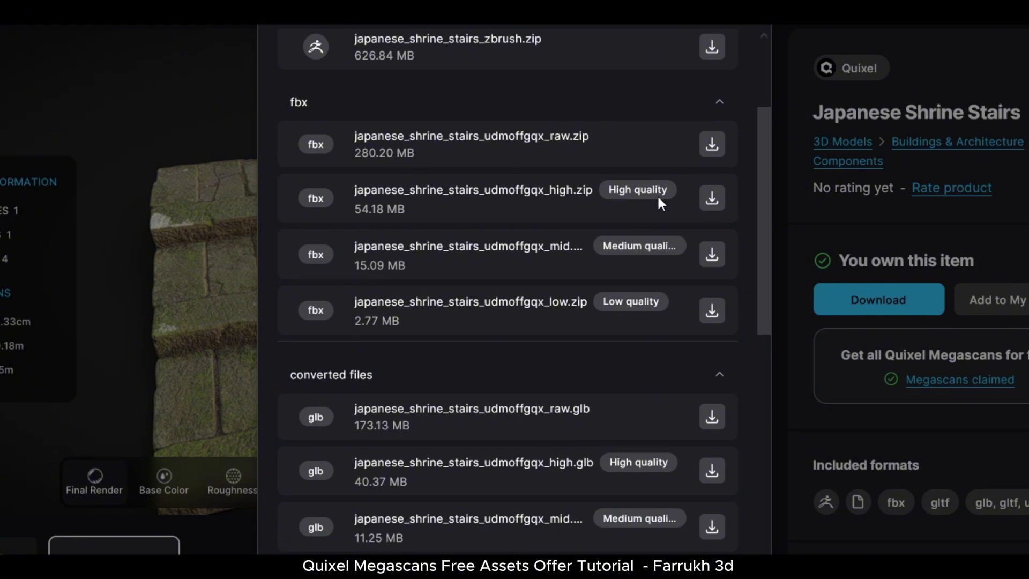
pyautogui.scroll(-3, 642, 310)
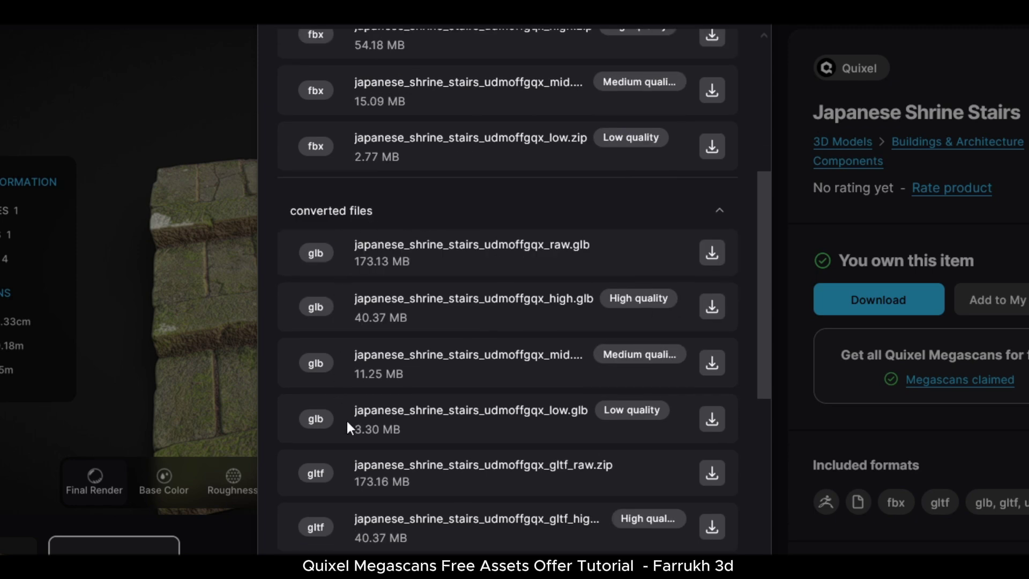
pyautogui.scroll(-7, 343, 429)
pyautogui.scroll(-3, 353, 422)
pyautogui.scroll(15, 375, 429)
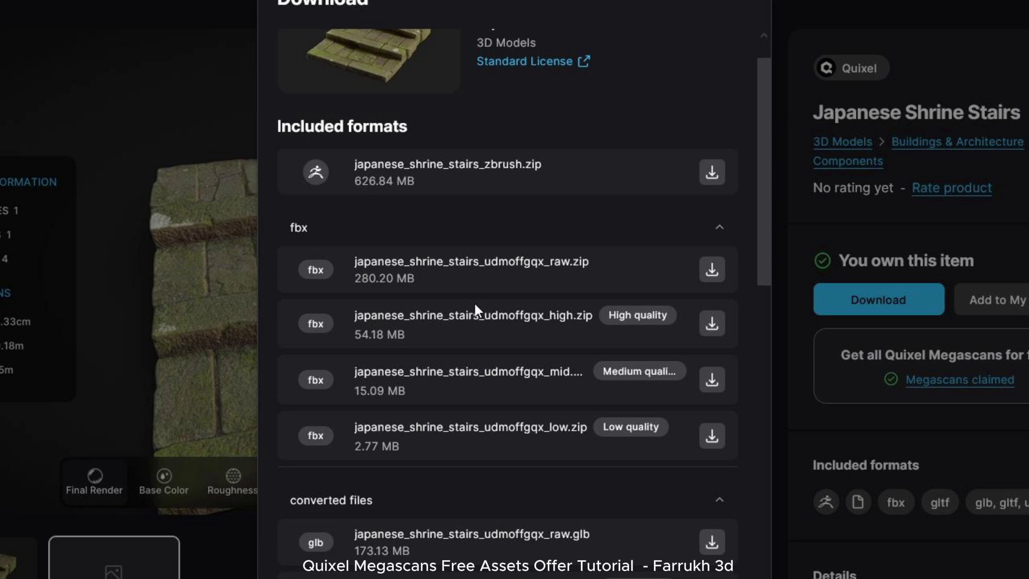
pyautogui.click(713, 382)
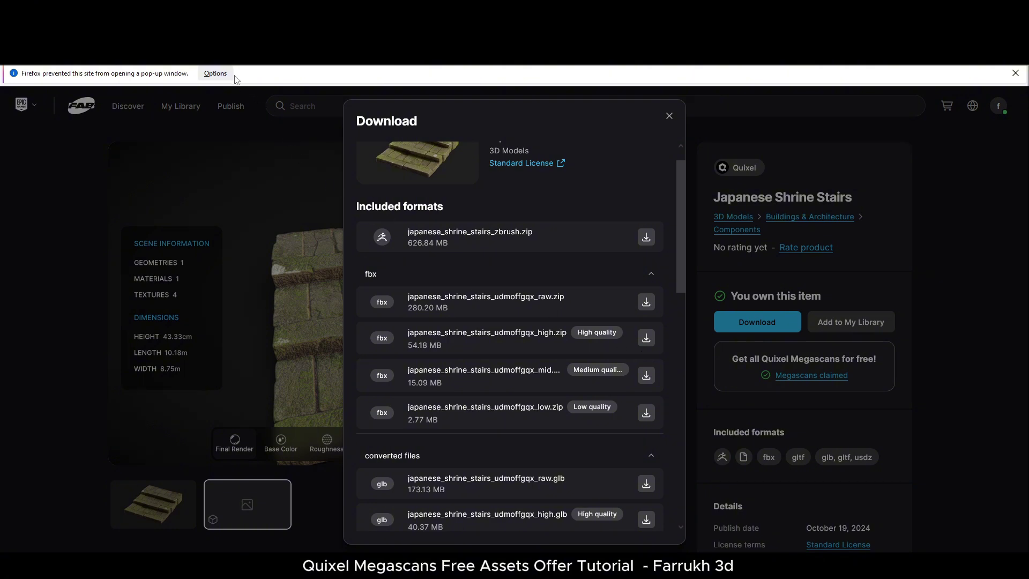
# Allow pop-ups from fab.com and close the downloadable files list
pyautogui.click(228, 76)
pyautogui.click(241, 94)
pyautogui.scroll(-5, 550, 302)
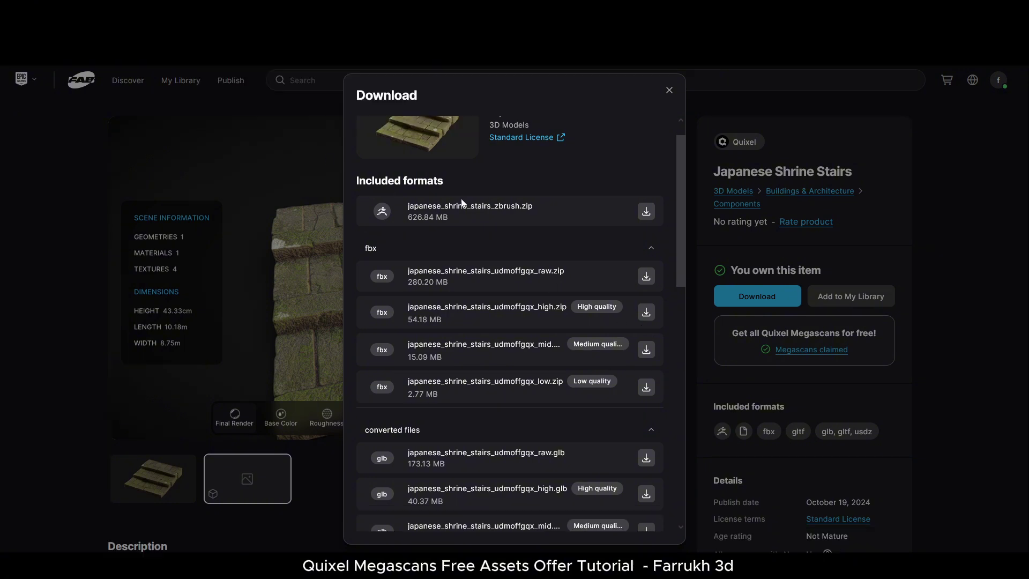
pyautogui.scroll(5, 550, 302)
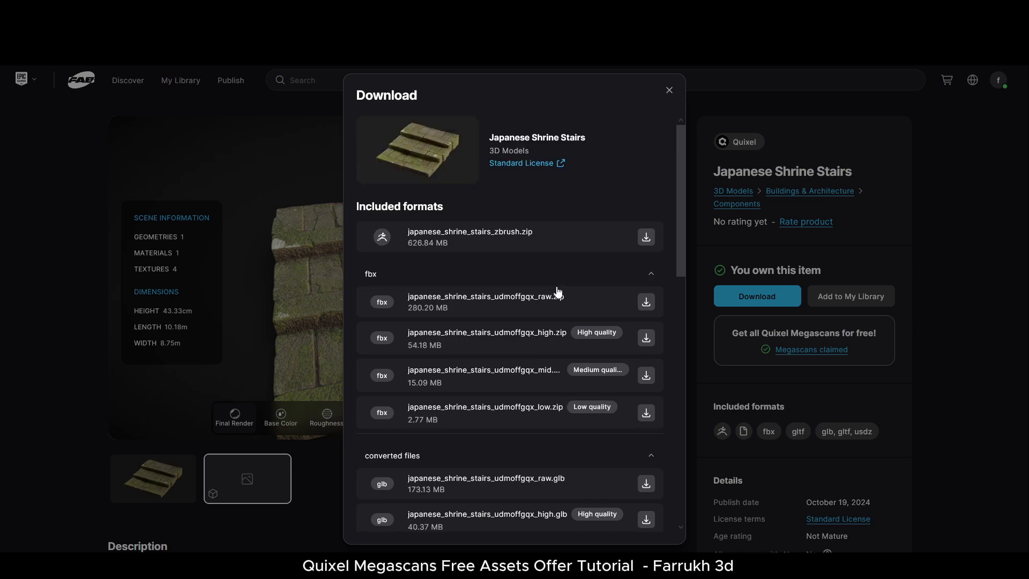
pyautogui.click(669, 89)
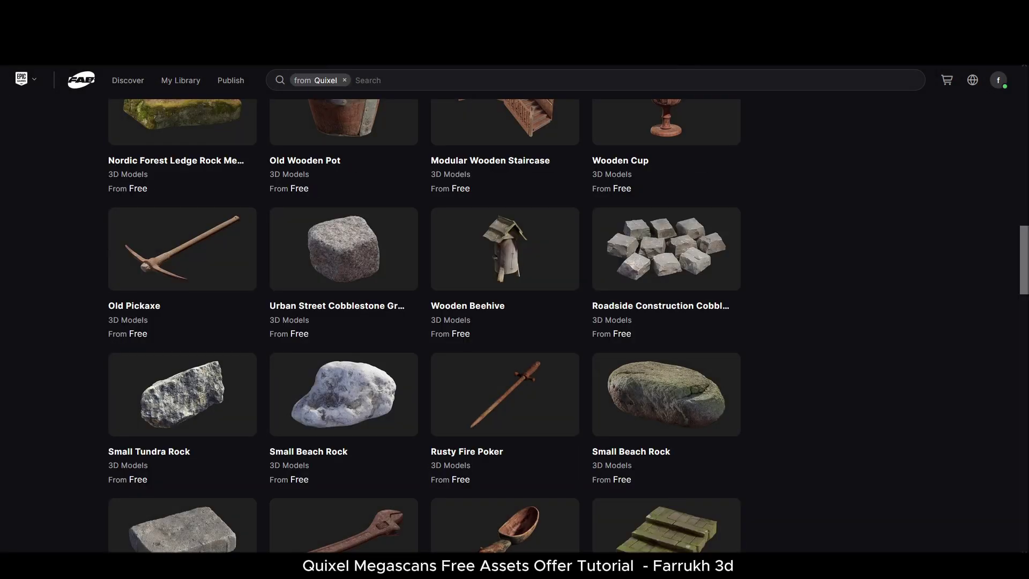
pyautogui.scroll(-10, 461, 306)
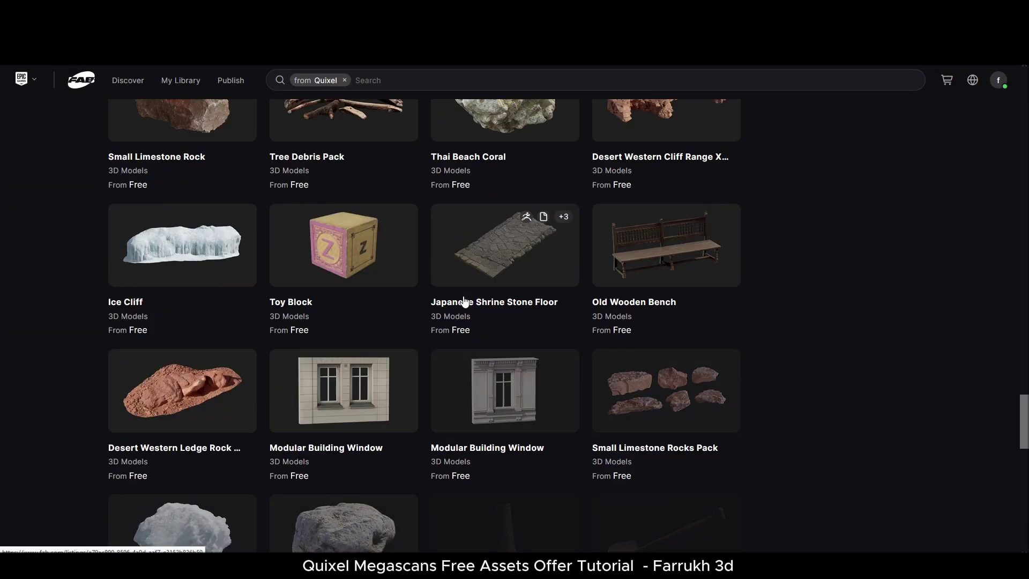
pyautogui.scroll(-12, 464, 302)
pyautogui.scroll(-12, 464, 302)
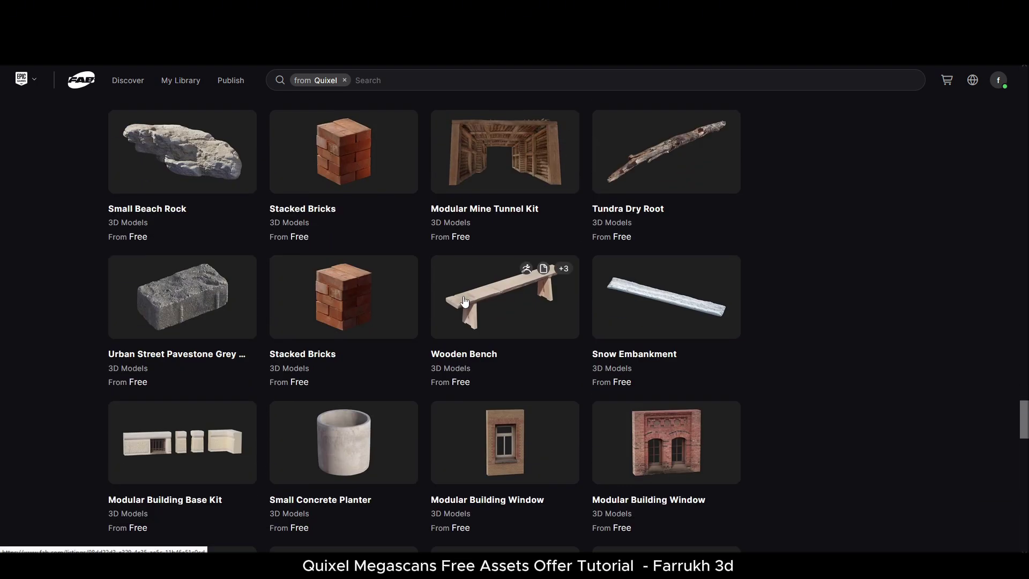
pyautogui.scroll(-5, 464, 301)
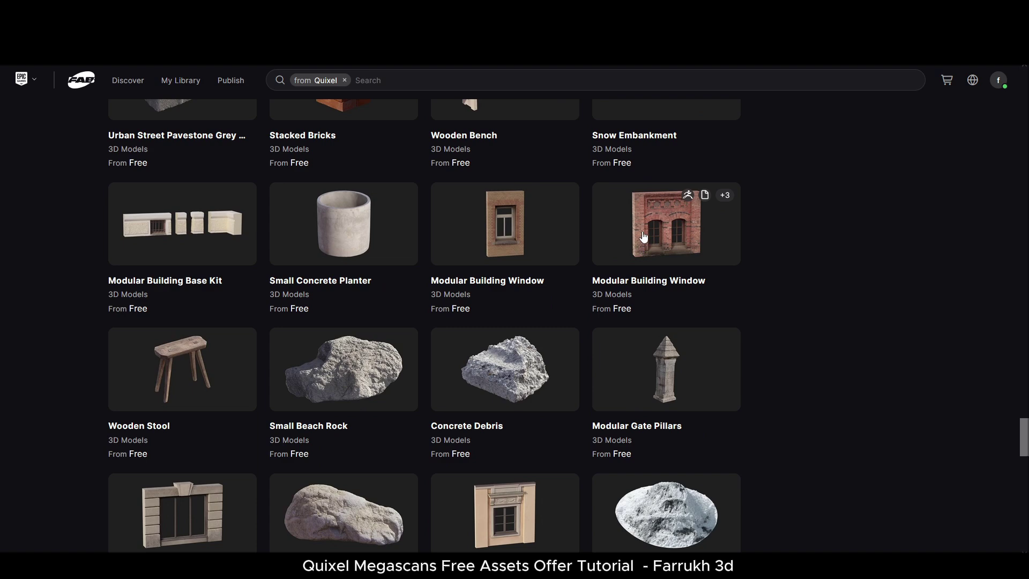
pyautogui.click(644, 236)
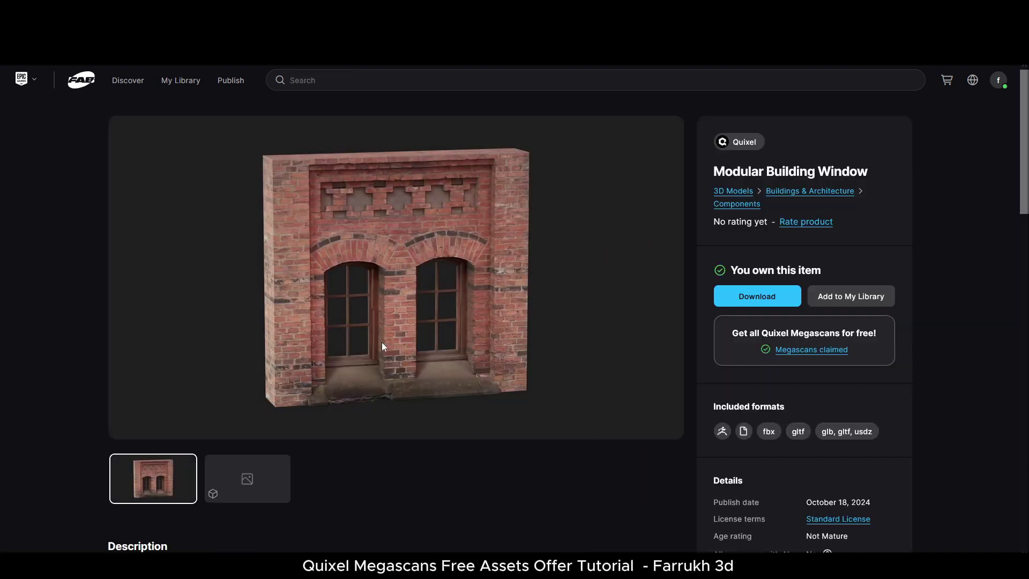
pyautogui.scroll(-1, 382, 343)
pyautogui.scroll(1, 359, 383)
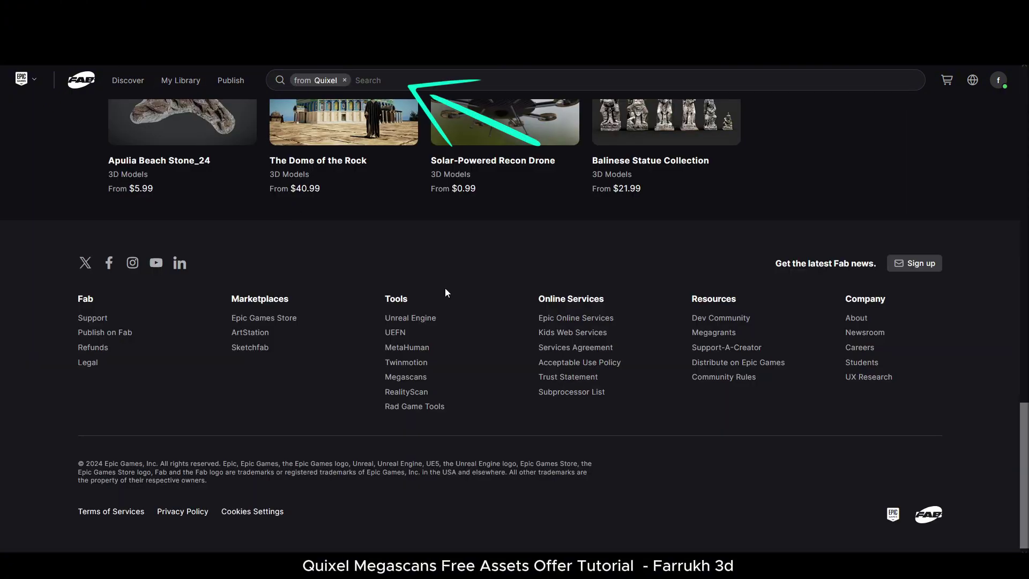
pyautogui.scroll(-15, 456, 335)
pyautogui.scroll(-10, 456, 335)
# Filter Quixel's listing to the Material & Textures category
pyautogui.scroll(20, 968, 423)
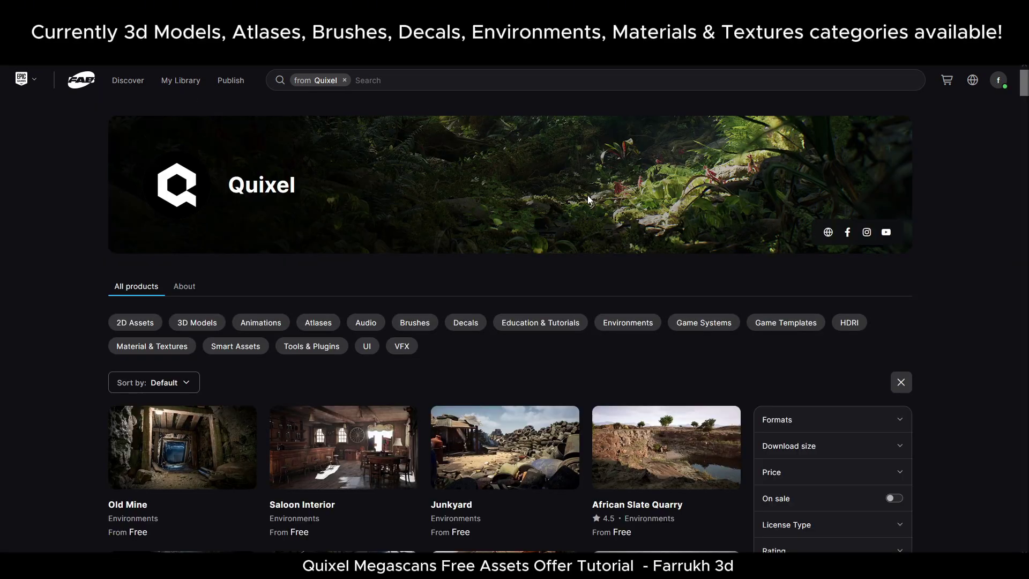
pyautogui.scroll(-1, 611, 229)
pyautogui.scroll(1, 536, 261)
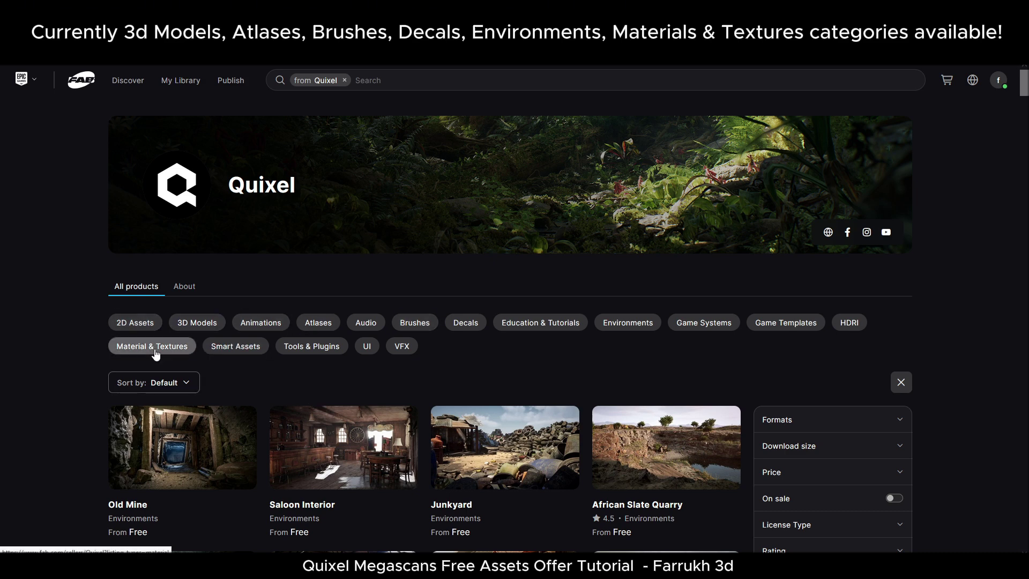
pyautogui.click(115, 346)
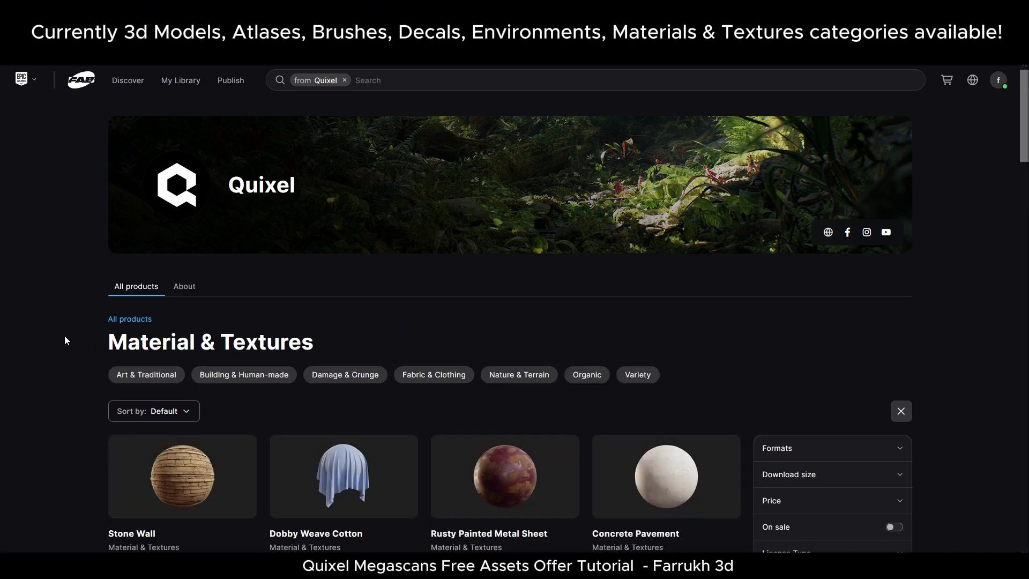
# Browse the material results such as Rocky Ground and Dry Sand, expanding and collapsing the Formats filter
pyautogui.scroll(-2, 66, 340)
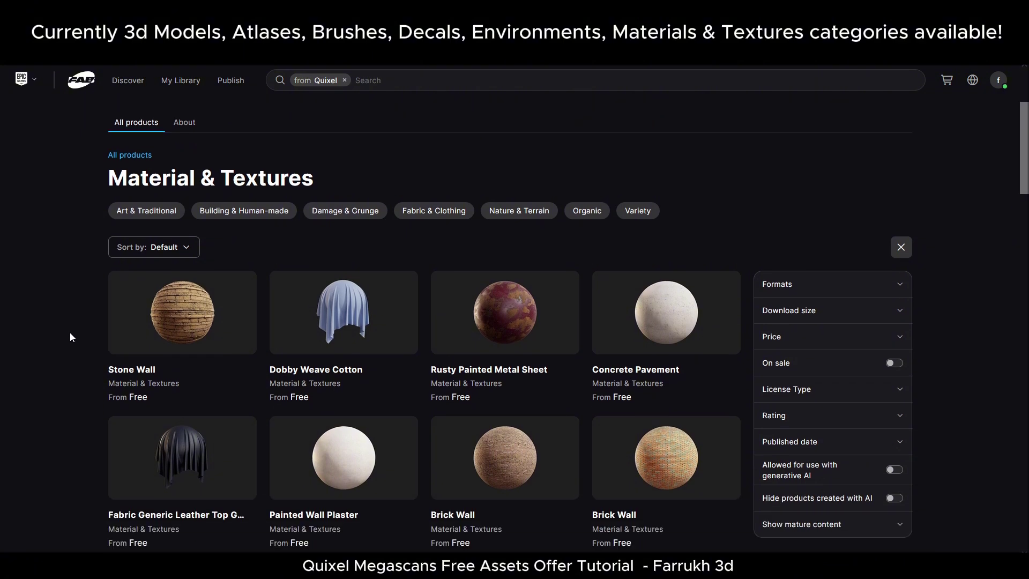
pyautogui.scroll(-2, 85, 328)
pyautogui.scroll(-2, 673, 321)
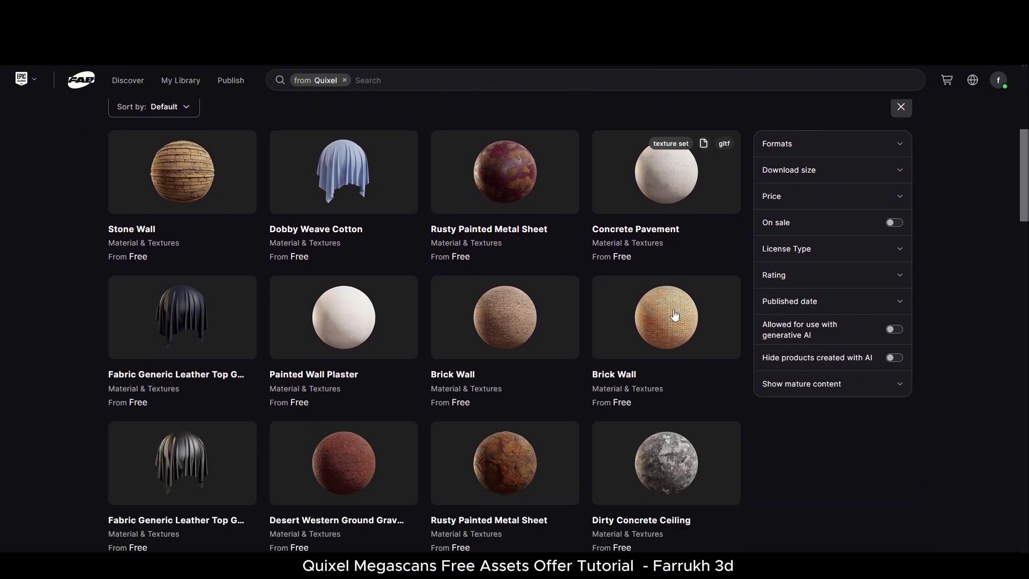
pyautogui.scroll(2, 279, 316)
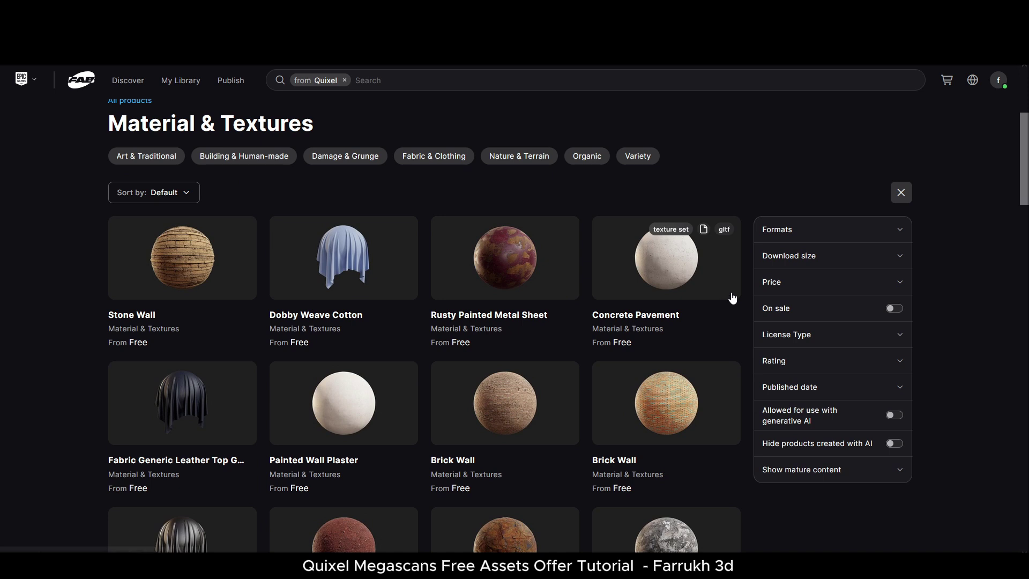
pyautogui.click(811, 230)
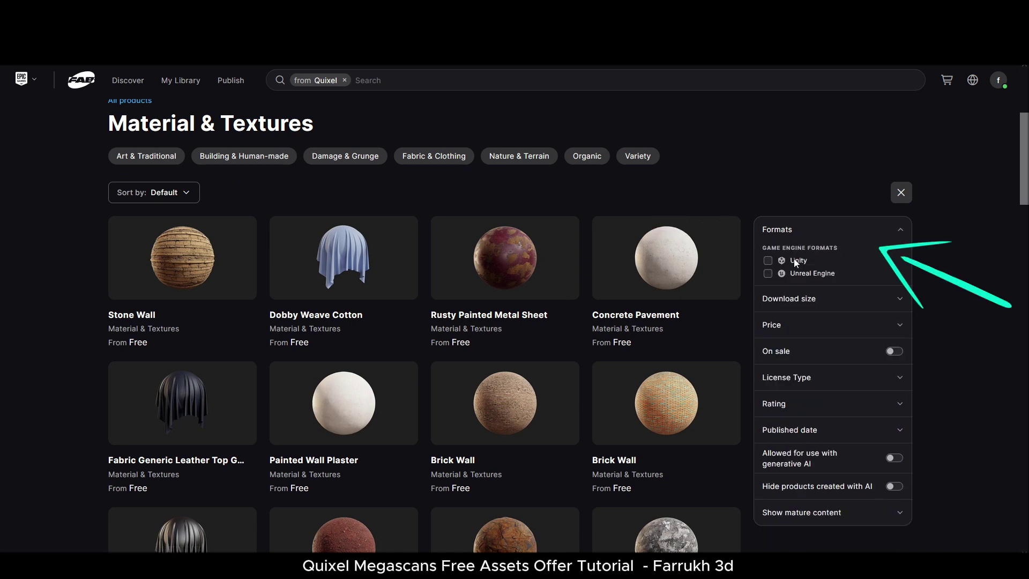
pyautogui.click(812, 234)
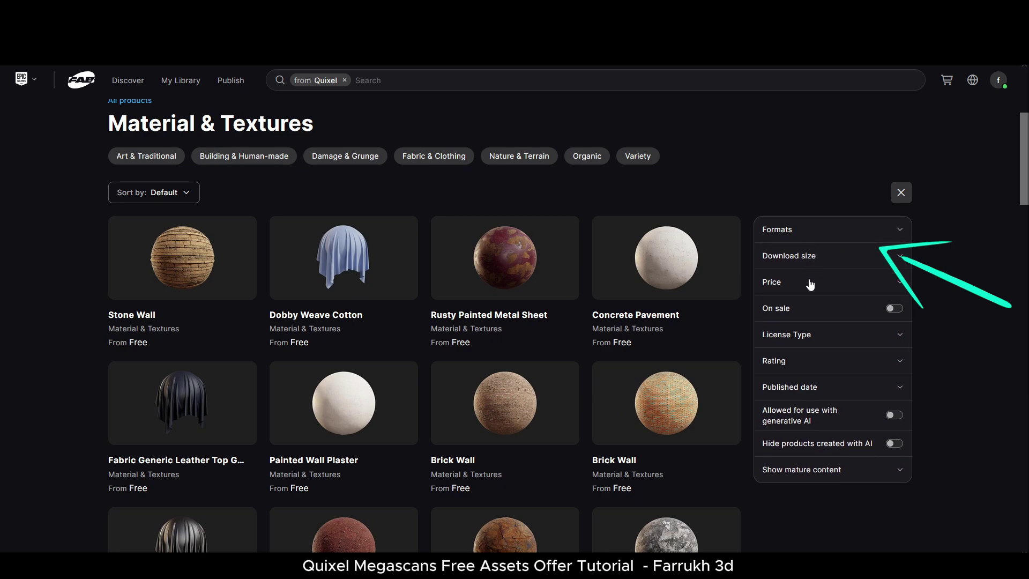
pyautogui.scroll(-2, 563, 346)
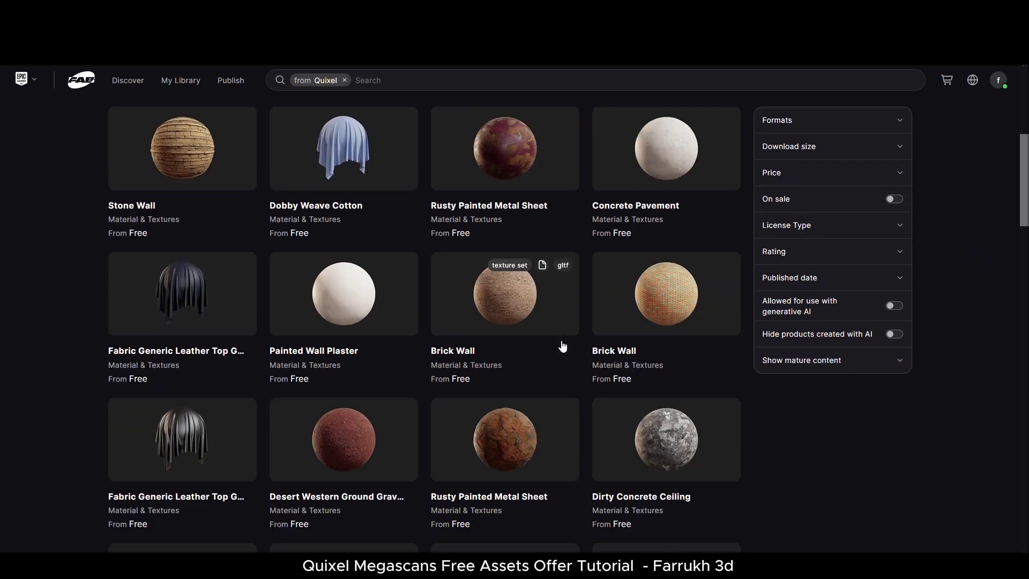
pyautogui.scroll(-15, 563, 346)
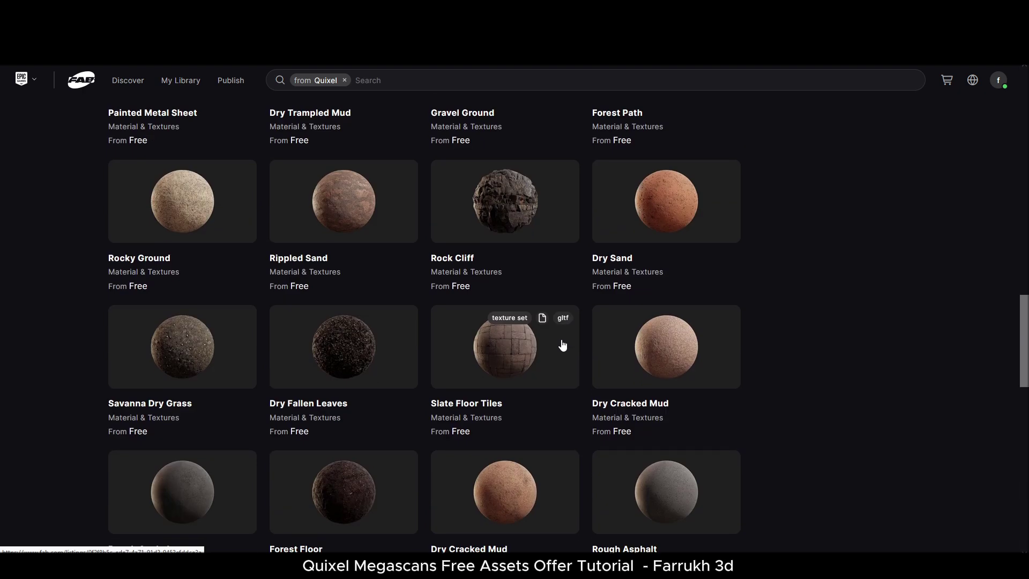
pyautogui.scroll(-1, 563, 343)
pyautogui.scroll(3, 626, 290)
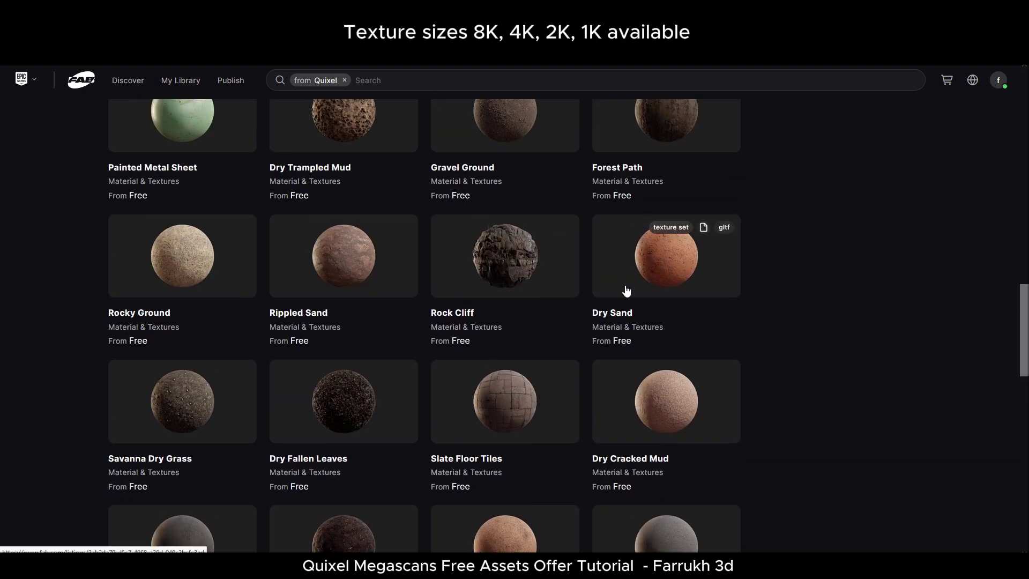
# Open the Dry Sand material and review its downloadable zip files and sizes
pyautogui.click(654, 268)
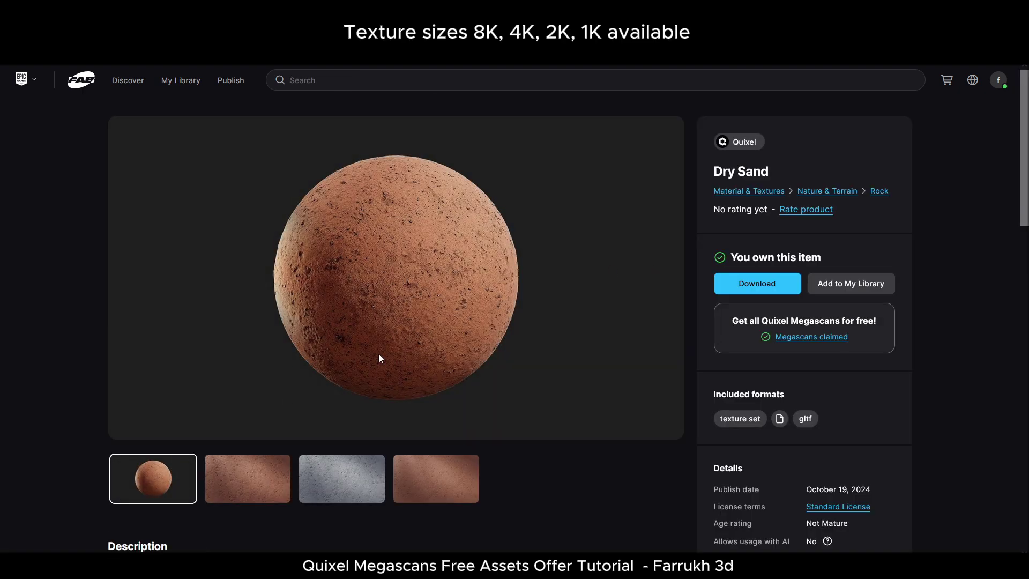
pyautogui.scroll(-5, 461, 290)
pyautogui.scroll(3, 459, 290)
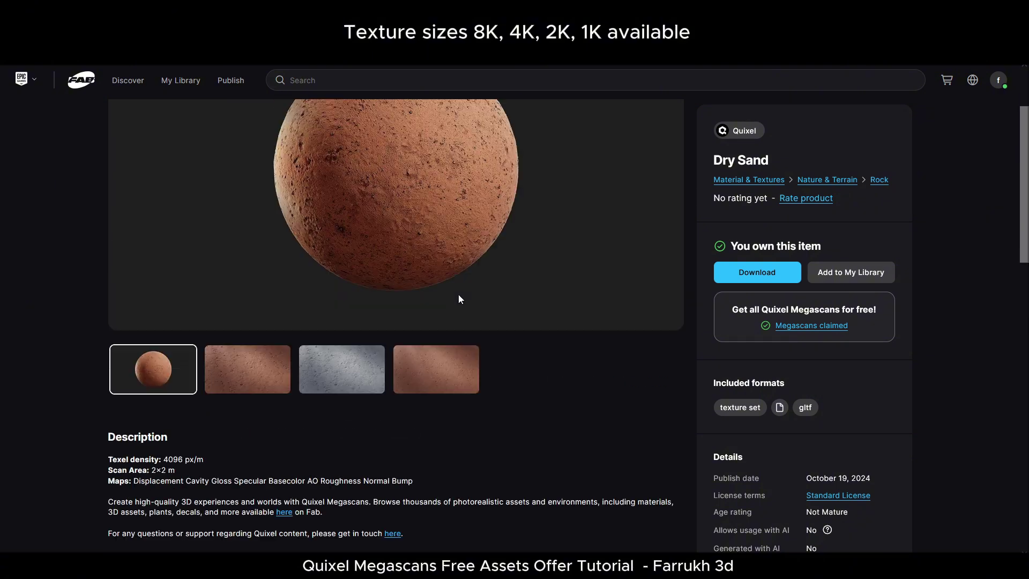
pyautogui.scroll(2, 459, 300)
pyautogui.click(739, 282)
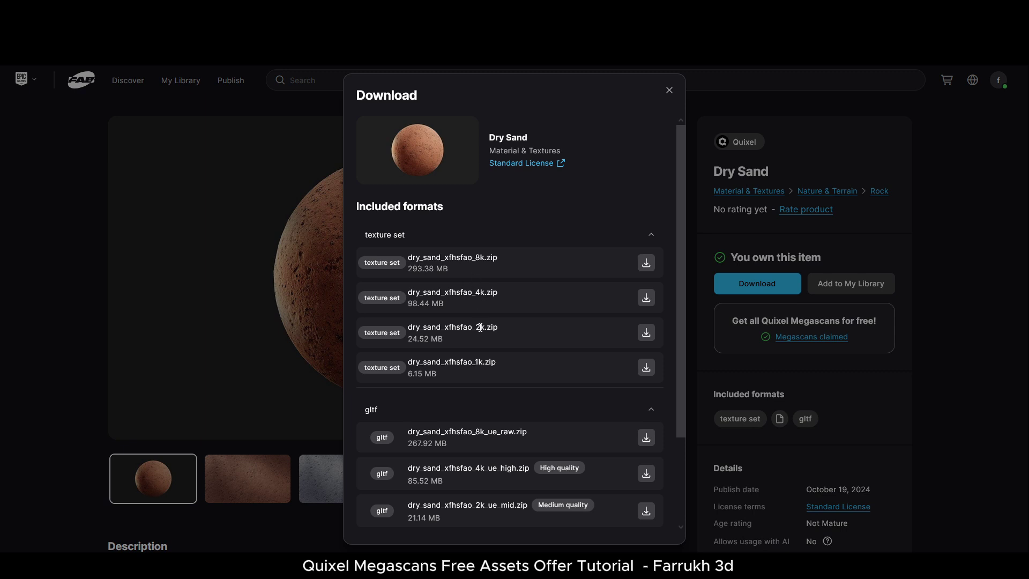
pyautogui.scroll(-3, 478, 398)
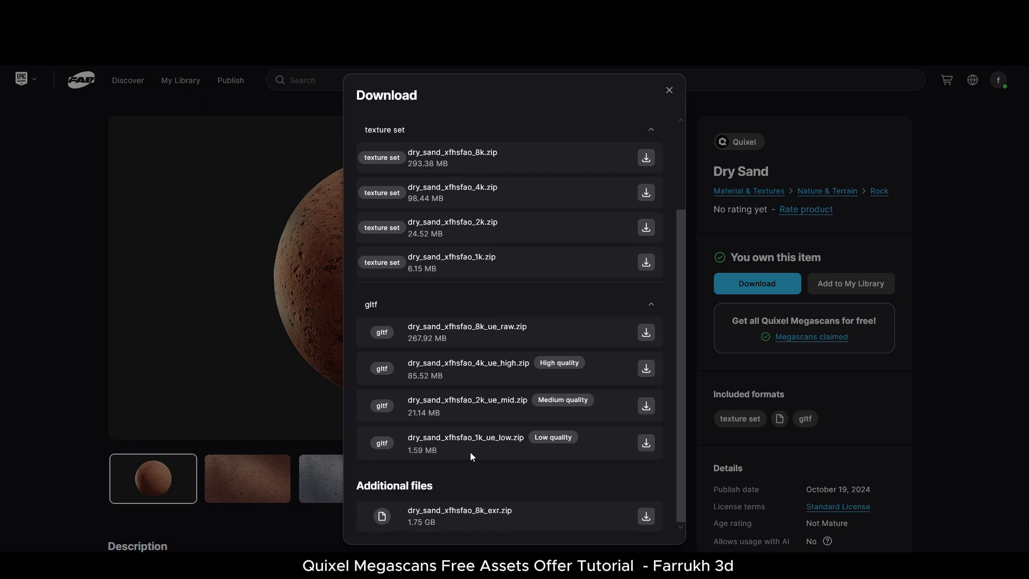
pyautogui.scroll(3, 470, 449)
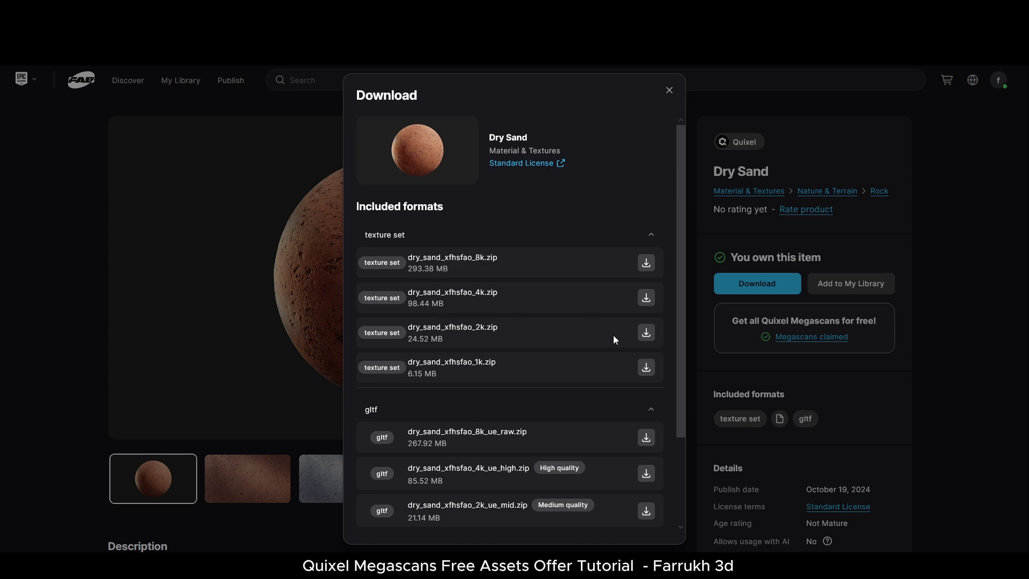
pyautogui.click(478, 231)
pyautogui.click(670, 90)
# Go back to Quixel's seller page and place the cursor in its search box
pyautogui.scroll(-4, 563, 266)
pyautogui.scroll(-1, 564, 266)
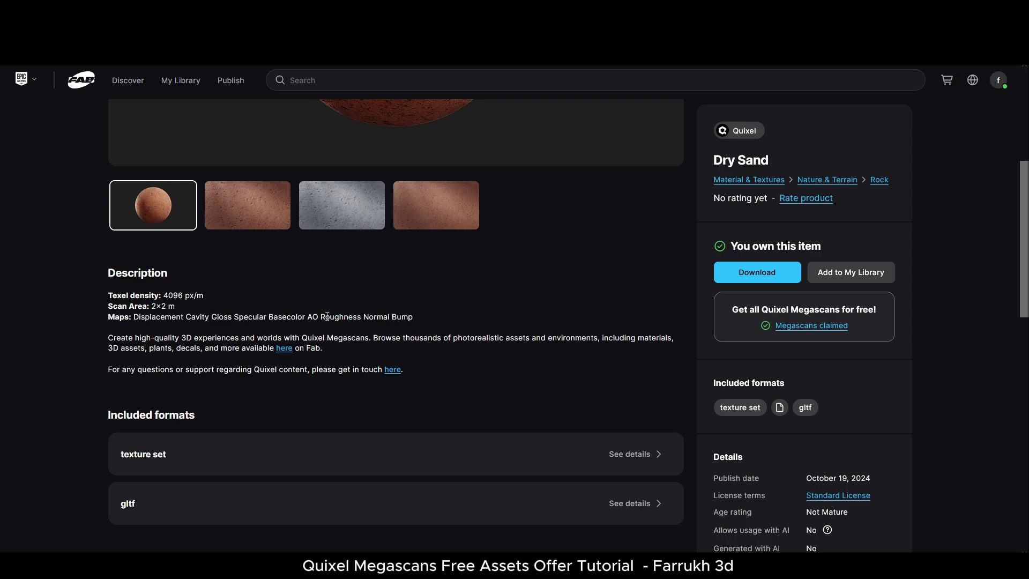
pyautogui.scroll(5, 421, 337)
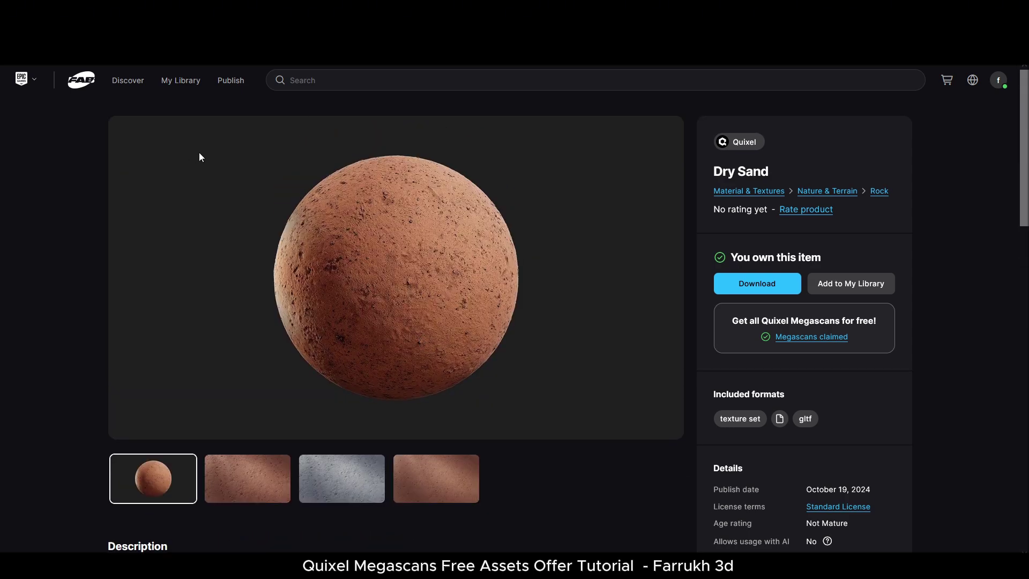
pyautogui.hotkey('alt', 'Left')
pyautogui.scroll(20, 355, 227)
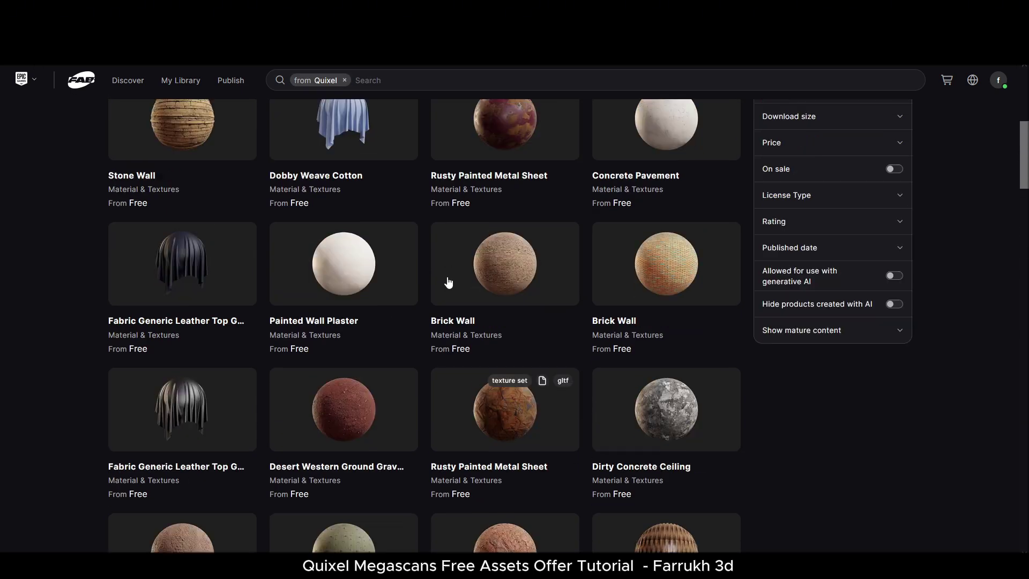
pyautogui.click(392, 81)
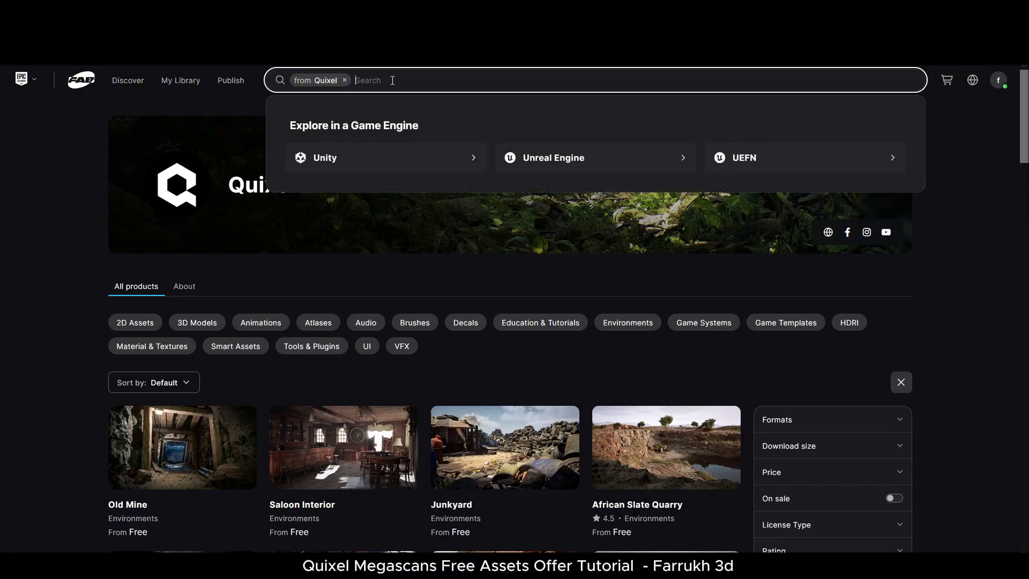
# Search Quixel products for 'Snow' and open the Snow Pile model
pyautogui.write('Snow')
pyautogui.press('Return')
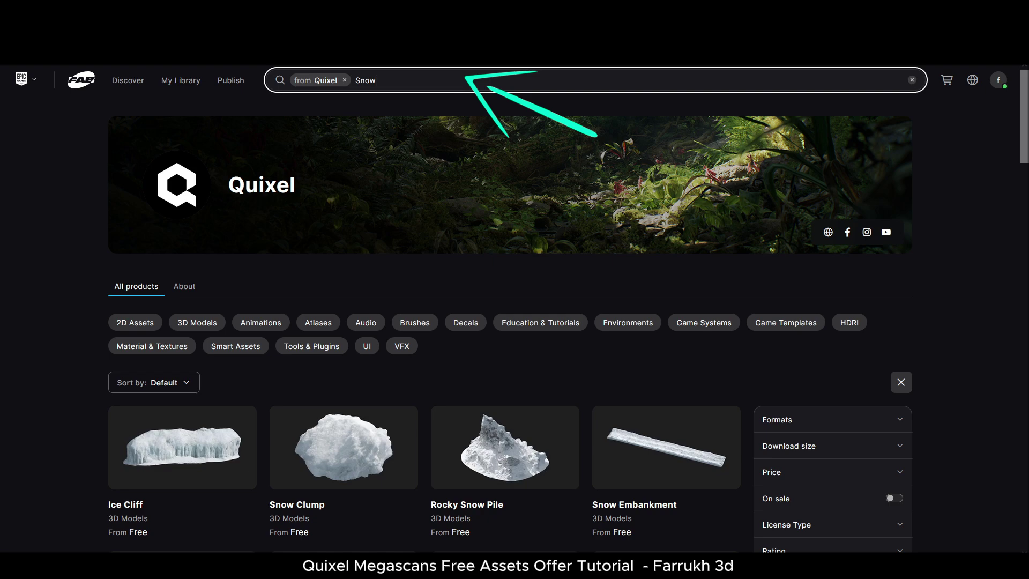
pyautogui.scroll(-5, 396, 222)
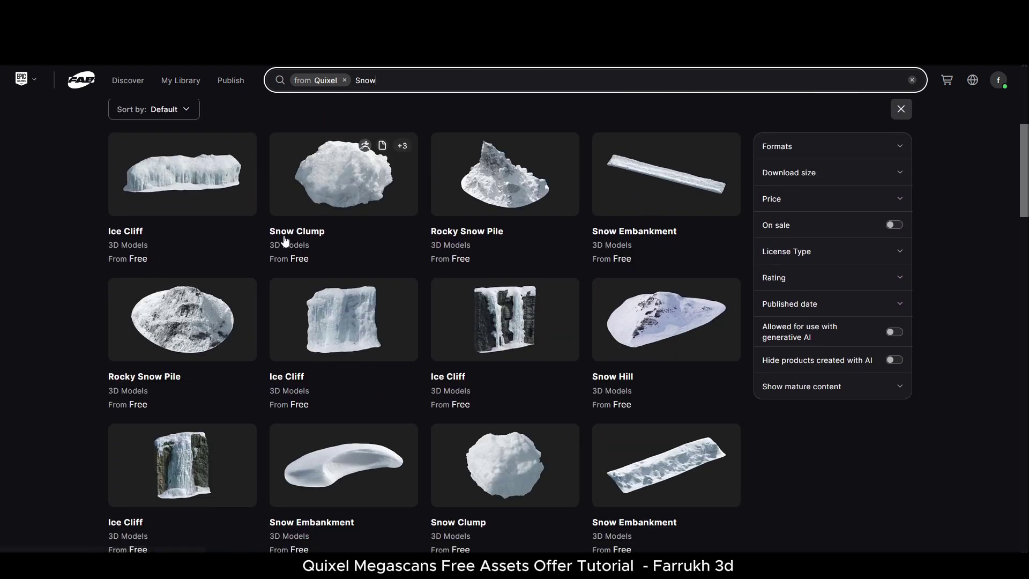
pyautogui.scroll(-12, 365, 241)
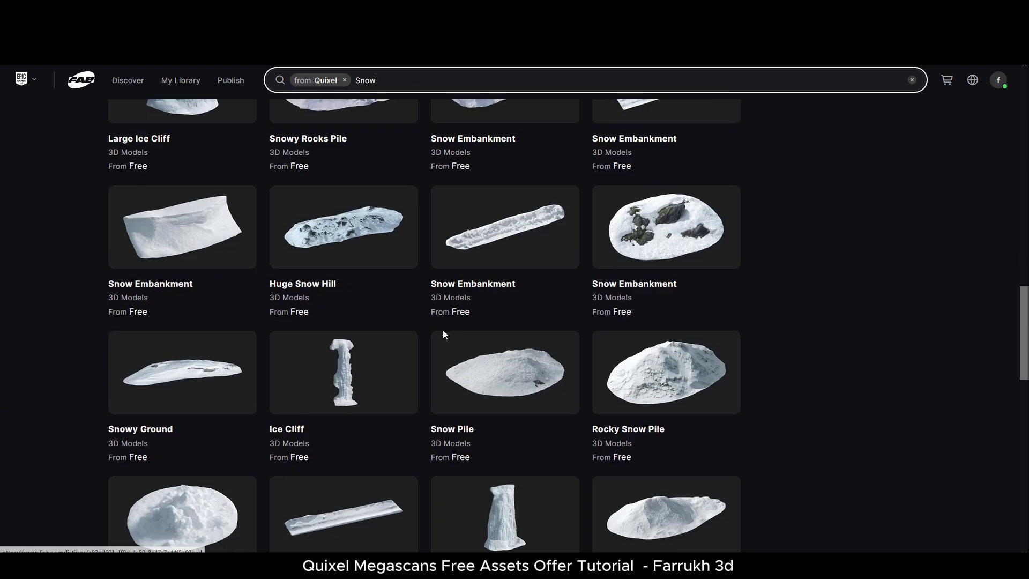
pyautogui.scroll(-12, 443, 329)
pyautogui.click(342, 360)
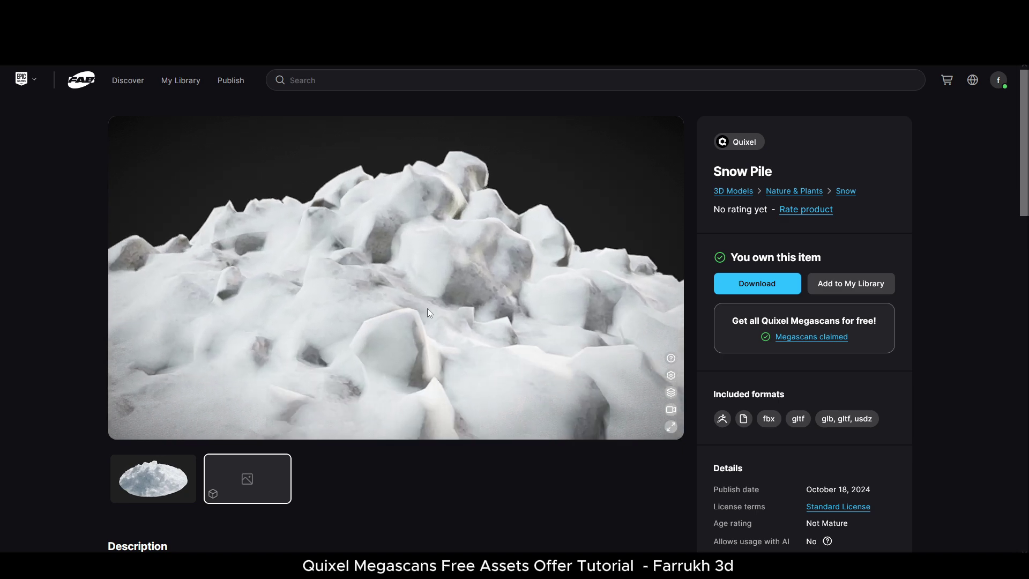
# Inspect the Snow Pile as wireframe and normal map, then return to Final Render
pyautogui.click(671, 392)
pyautogui.click(557, 416)
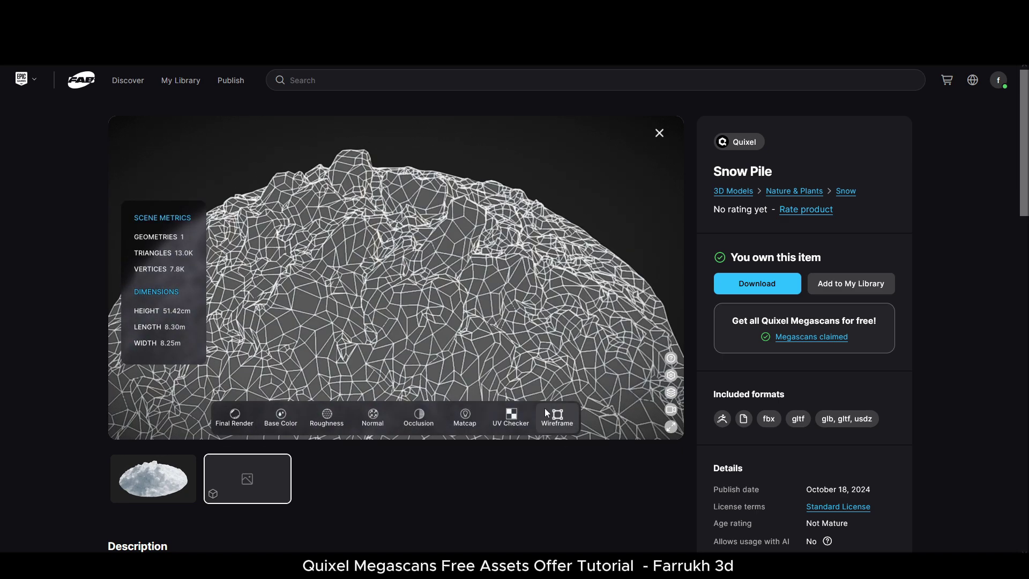
pyautogui.click(373, 415)
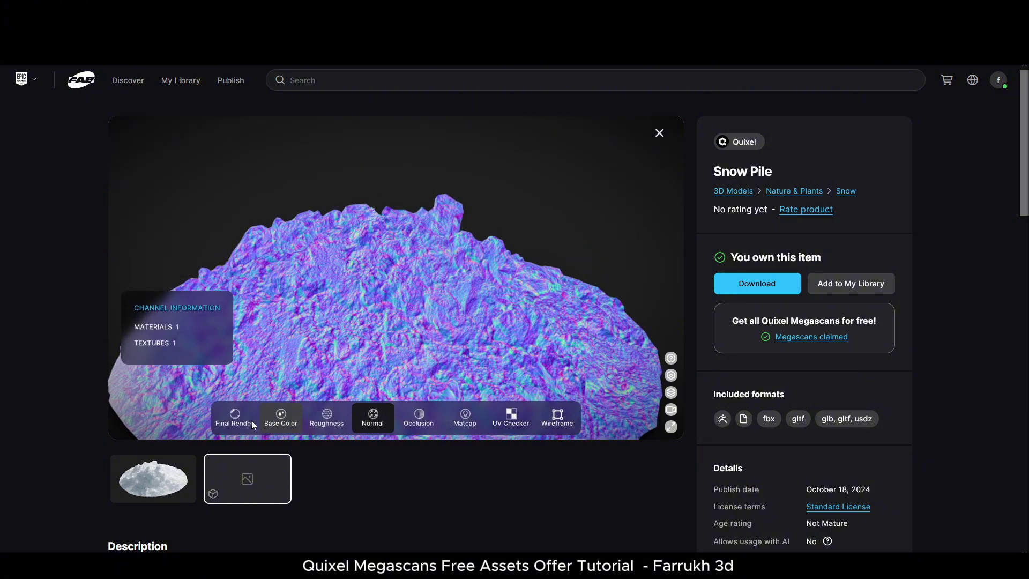
pyautogui.click(236, 417)
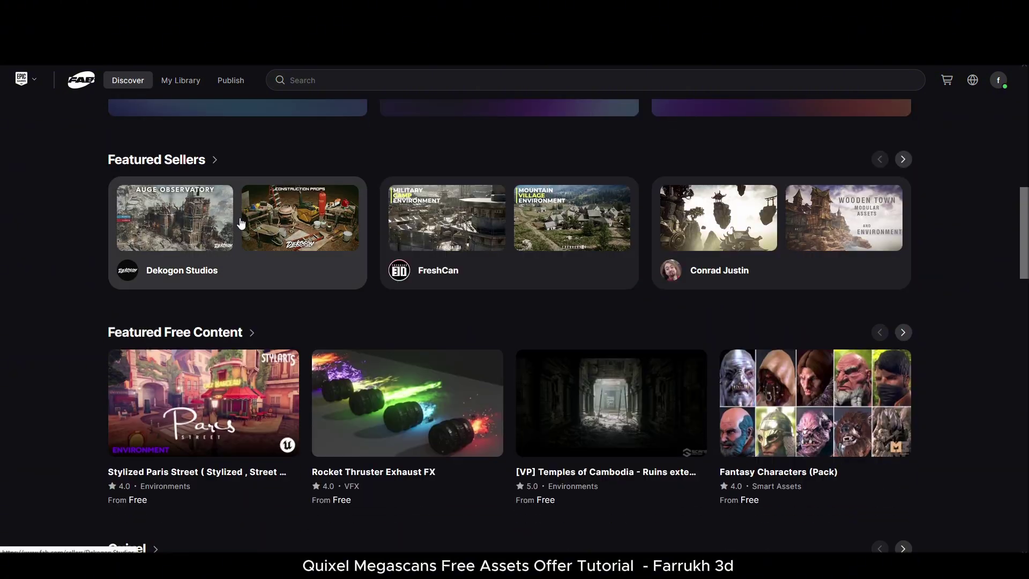
# Look over the Lowpoly Handpainted Environment page, then return to Discover
pyautogui.scroll(-8, 241, 217)
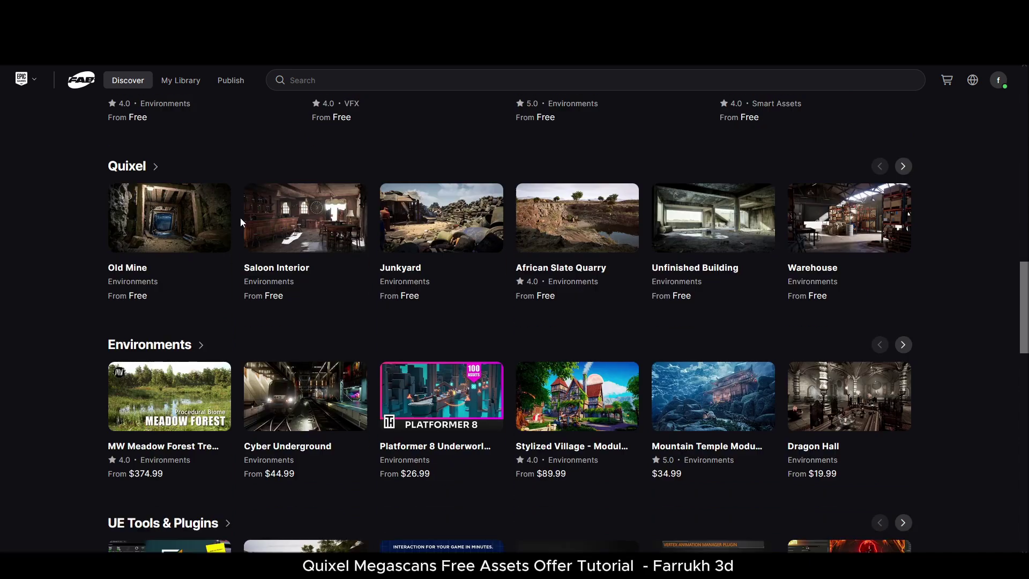
pyautogui.scroll(-7, 242, 217)
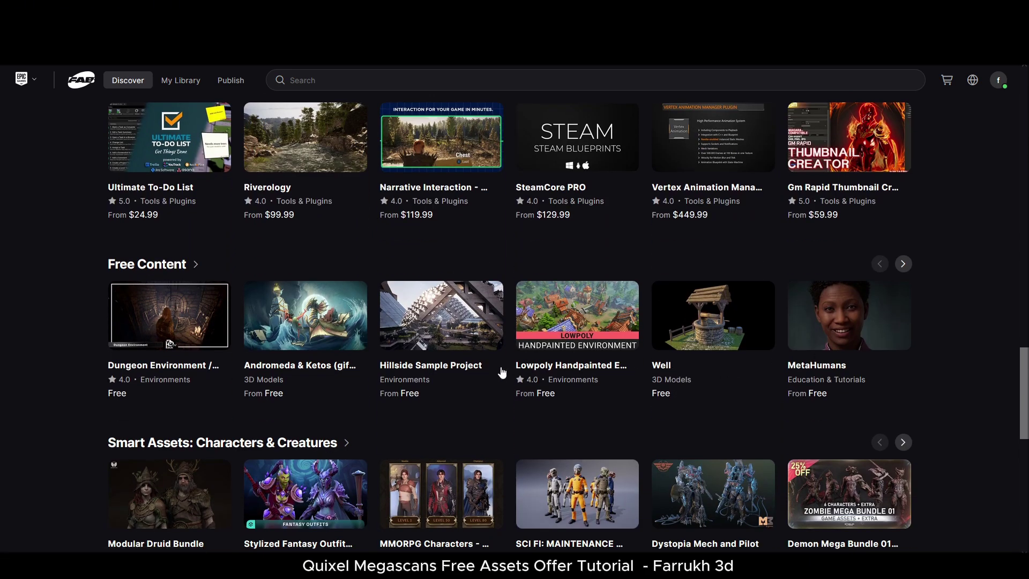
pyautogui.click(578, 317)
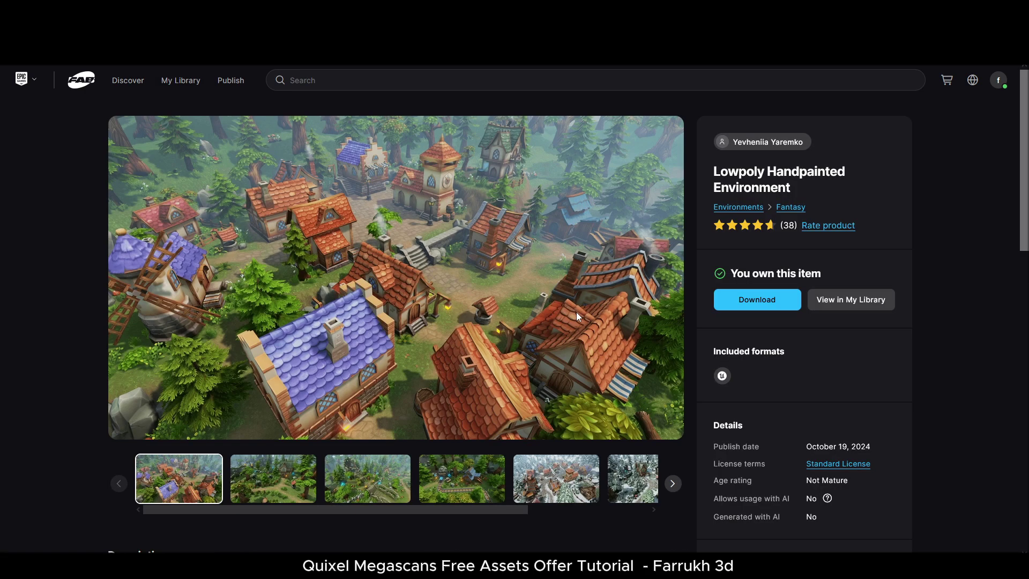
pyautogui.scroll(-5, 403, 303)
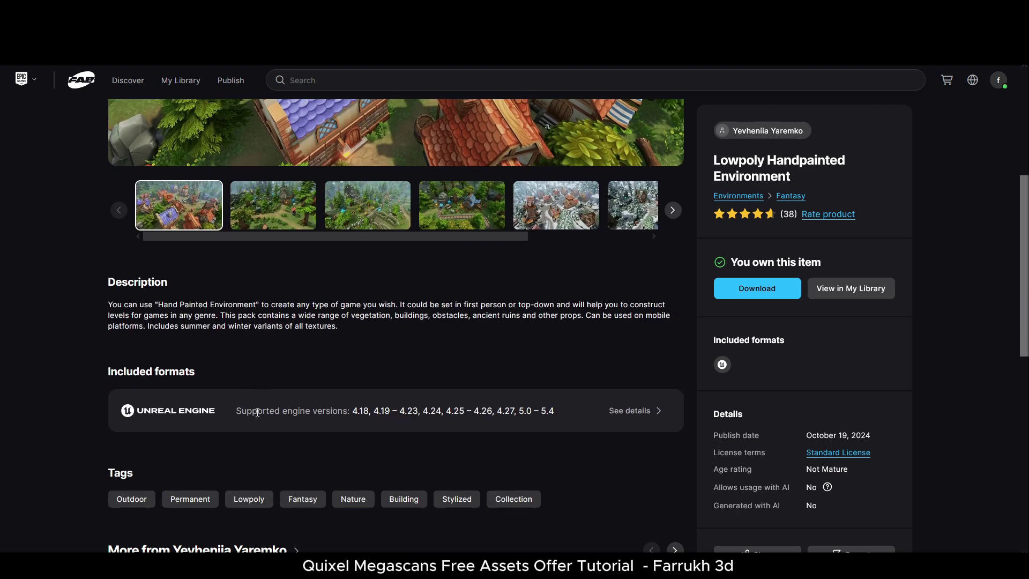
pyautogui.scroll(5, 381, 357)
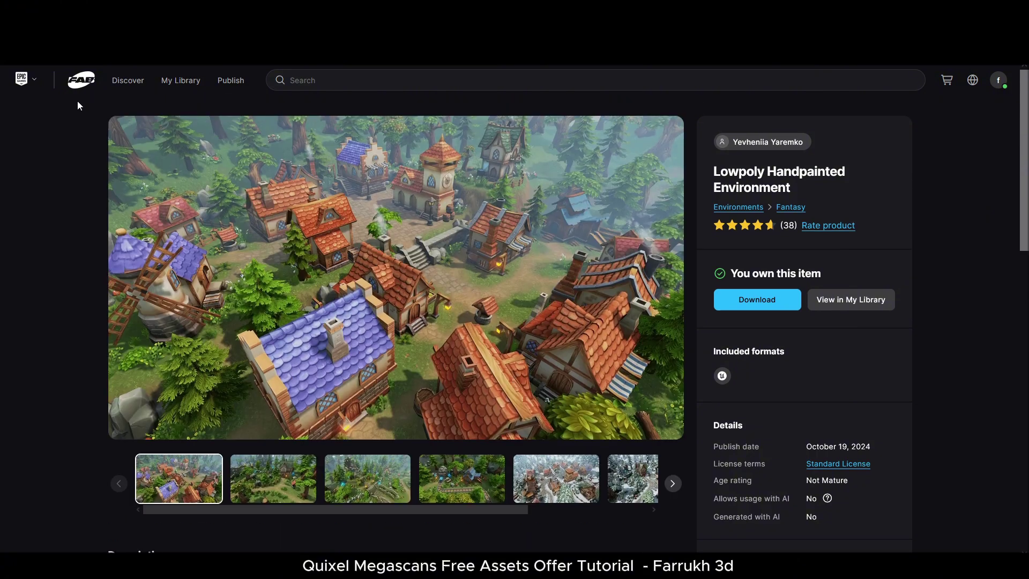
pyautogui.hotkey('alt', 'Left')
# Open the Quixel seller page from the Discover row heading
pyautogui.scroll(10, 287, 373)
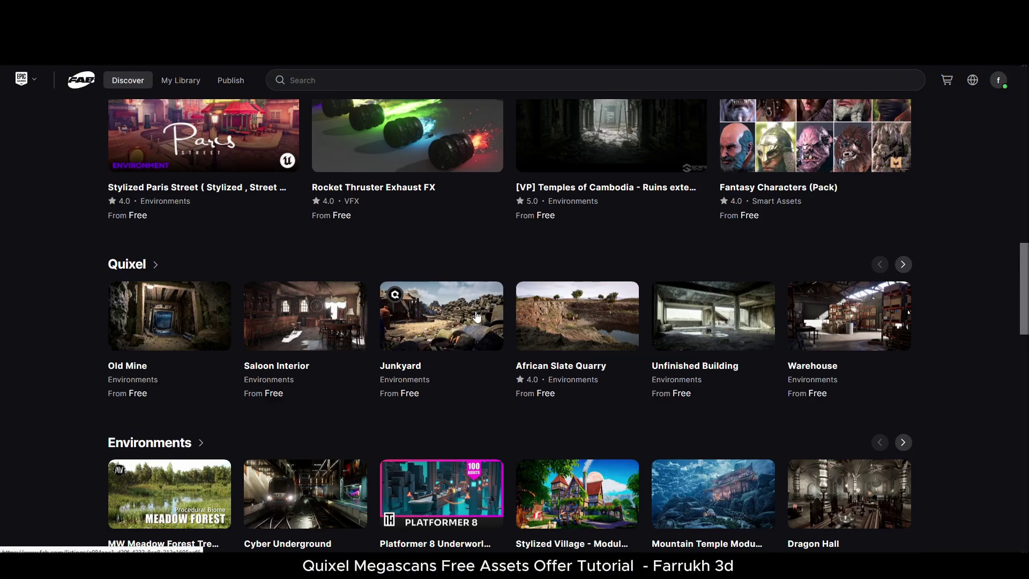
pyautogui.scroll(-1, 287, 373)
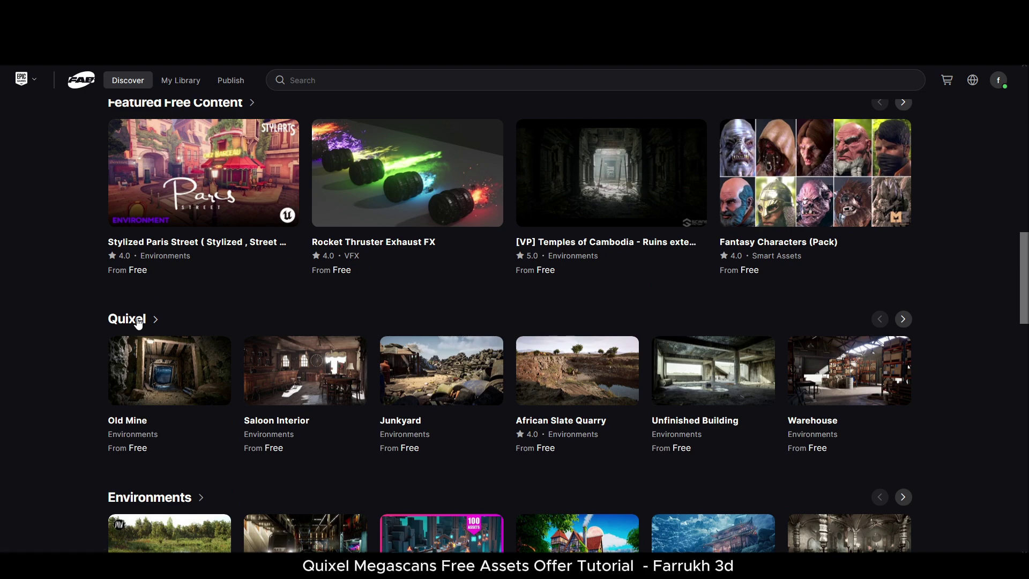
pyautogui.click(138, 319)
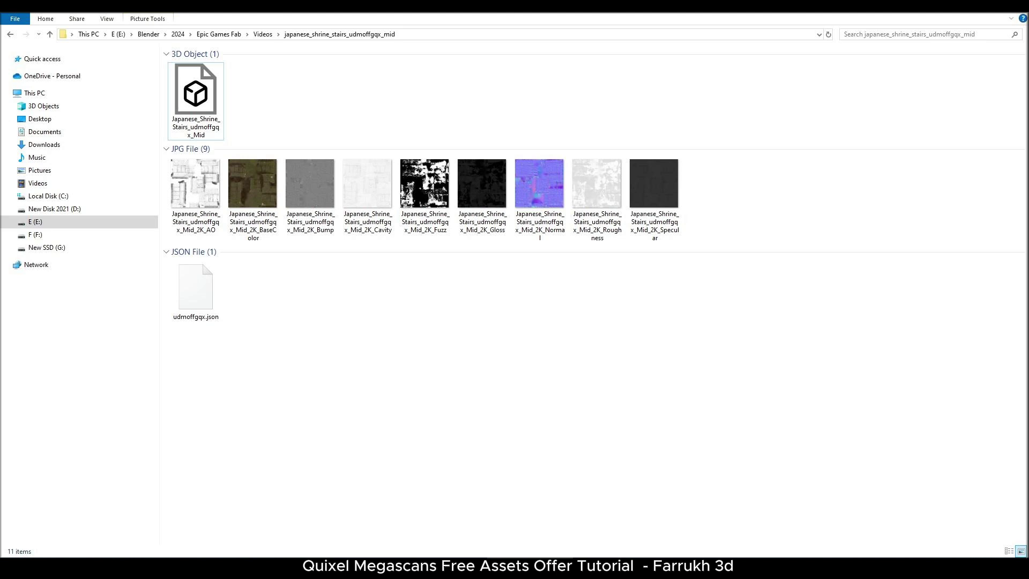
# Drag Japanese_Shrine_Stairs_udmoffgqx_Mid.fbx from File Explorer into the Blender viewport
pyautogui.click(185, 104)
pyautogui.moveTo(191, 95); pyautogui.dragTo(524, 395)
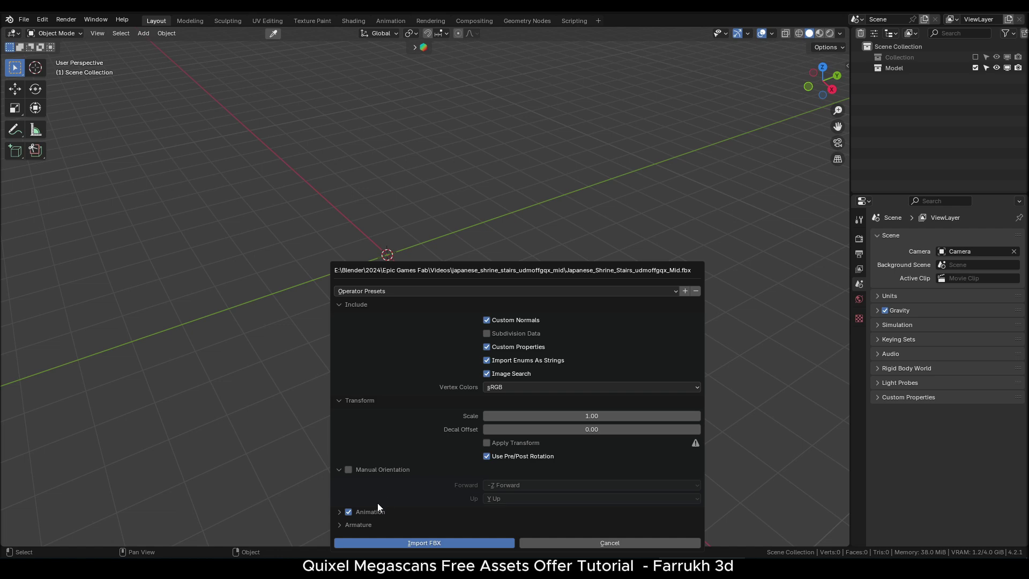
# Import the stairs FBX with default options and view it in Material Preview shading
pyautogui.click(370, 543)
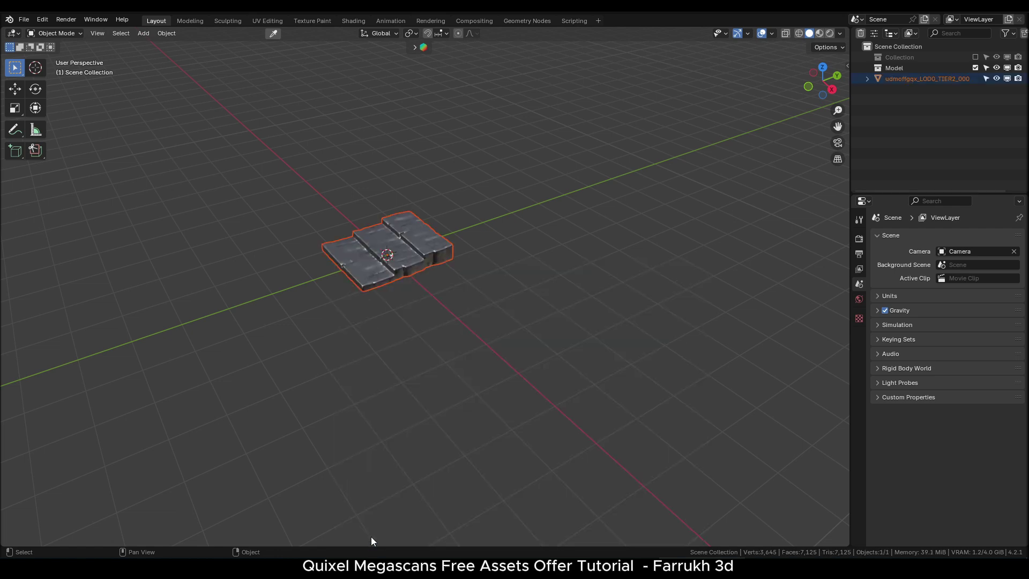
pyautogui.scroll(6, 420, 223)
pyautogui.moveTo(469, 326)
pyautogui.mouseDown()
pyautogui.moveTo(526, 315)
pyautogui.moveTo(471, 284)
pyautogui.moveTo(484, 328)
pyautogui.mouseUp()
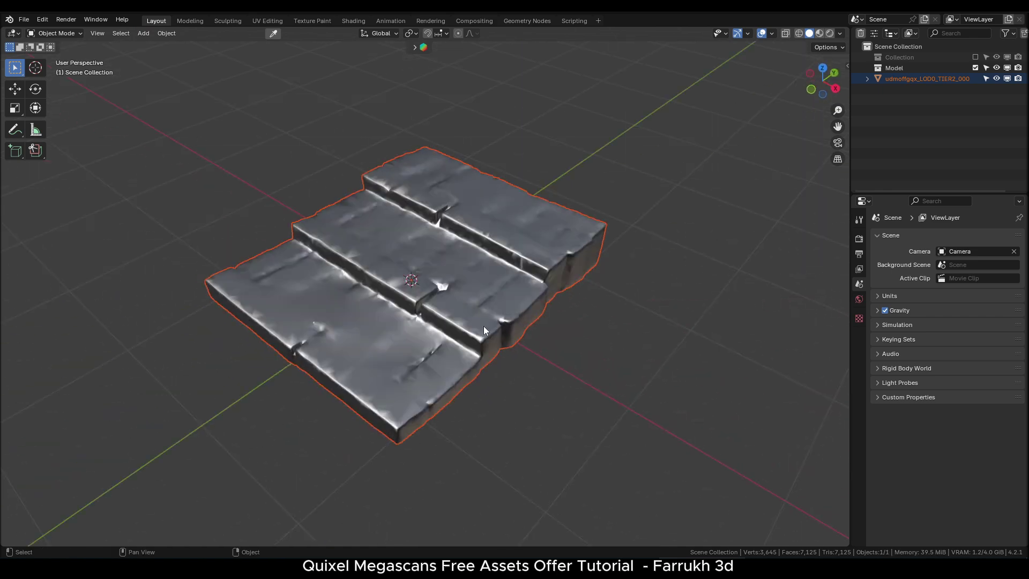
pyautogui.press('z')
pyautogui.click(428, 286)
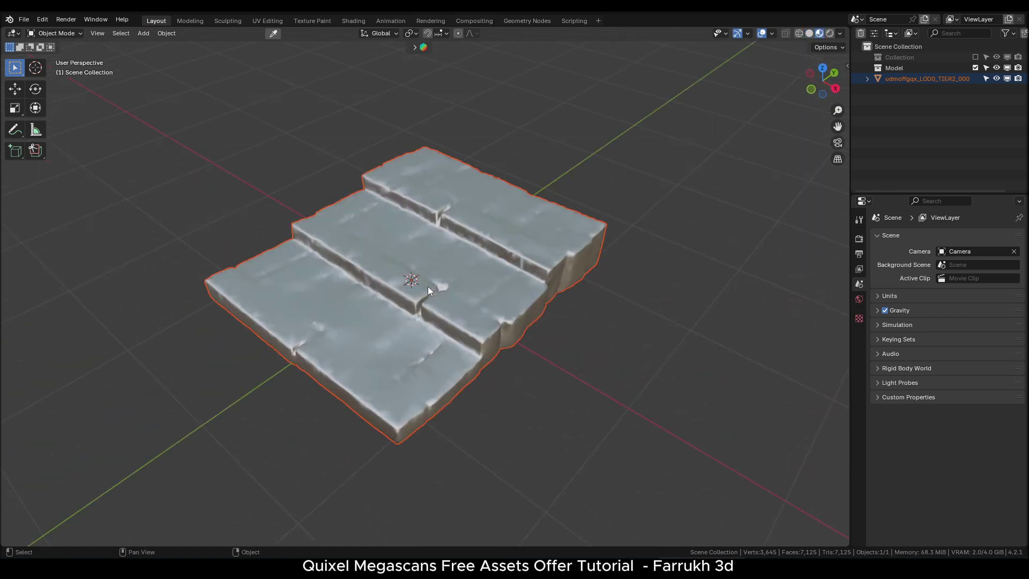
pyautogui.moveTo(586, 352); pyautogui.dragTo(558, 337)
# In the Shading workspace, select the stairs and bring their material nodes into view
pyautogui.click(351, 20)
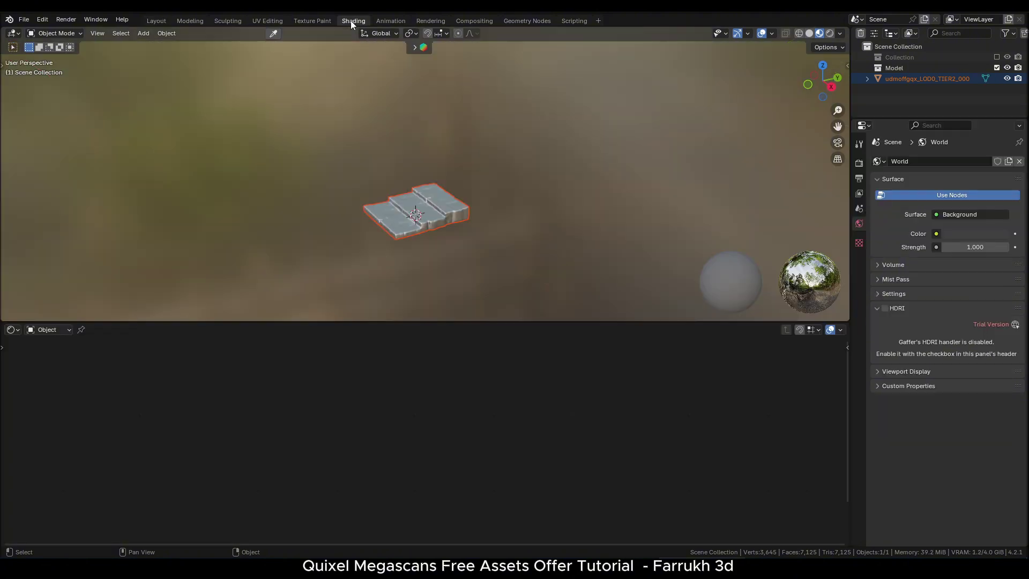
pyautogui.scroll(5, 381, 195)
pyautogui.moveTo(447, 201)
pyautogui.mouseDown()
pyautogui.moveTo(401, 214)
pyautogui.moveTo(404, 225)
pyautogui.mouseUp()
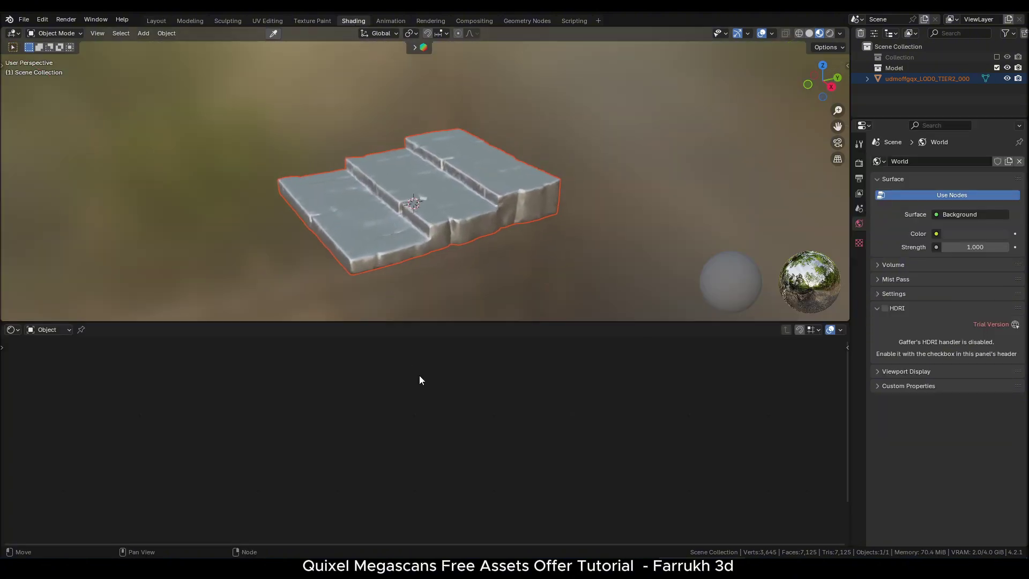
pyautogui.click(498, 214)
pyautogui.scroll(-2, 468, 366)
pyautogui.moveTo(444, 421); pyautogui.dragTo(549, 405)
# Delete the Normal Map node, then run Principled Texture Setup (Ctrl+Shift+T) on the Principled BSDF
pyautogui.click(403, 500)
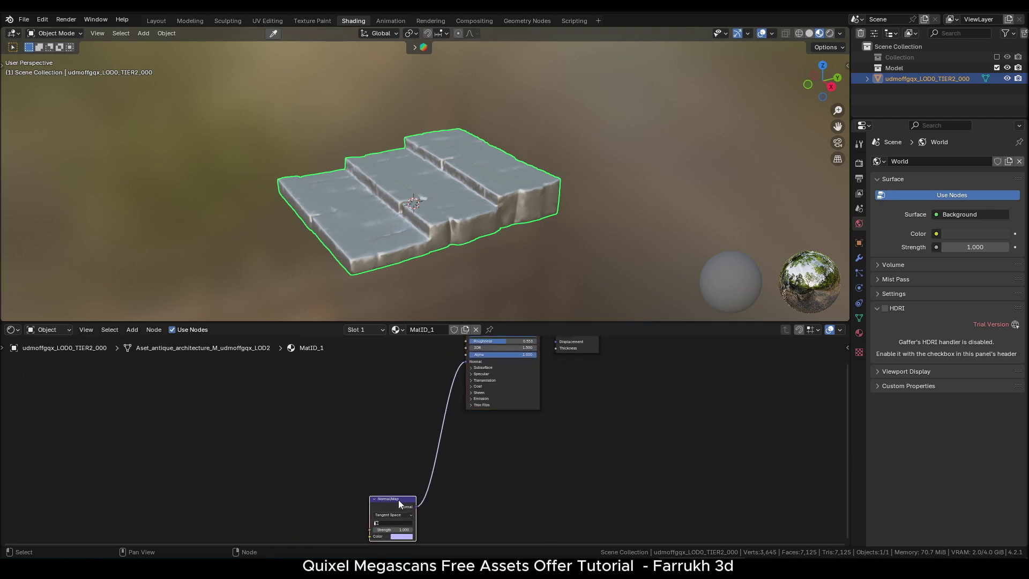
pyautogui.press('x')
pyautogui.moveTo(434, 401); pyautogui.dragTo(450, 443)
pyautogui.scroll(2, 451, 459)
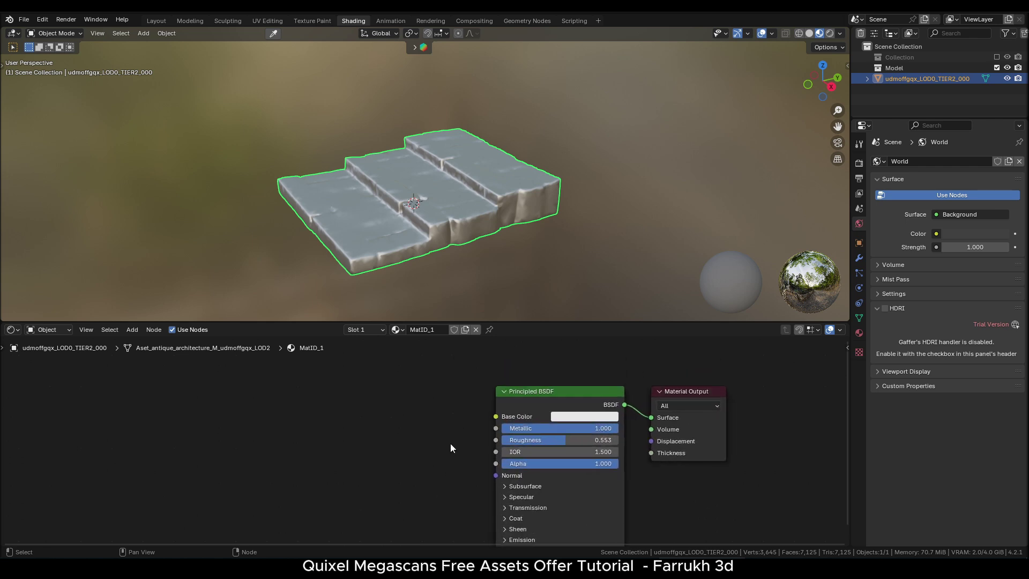
pyautogui.scroll(1, 450, 443)
pyautogui.moveTo(499, 322); pyautogui.dragTo(495, 283)
pyautogui.scroll(3, 493, 241)
pyautogui.scroll(-2, 464, 397)
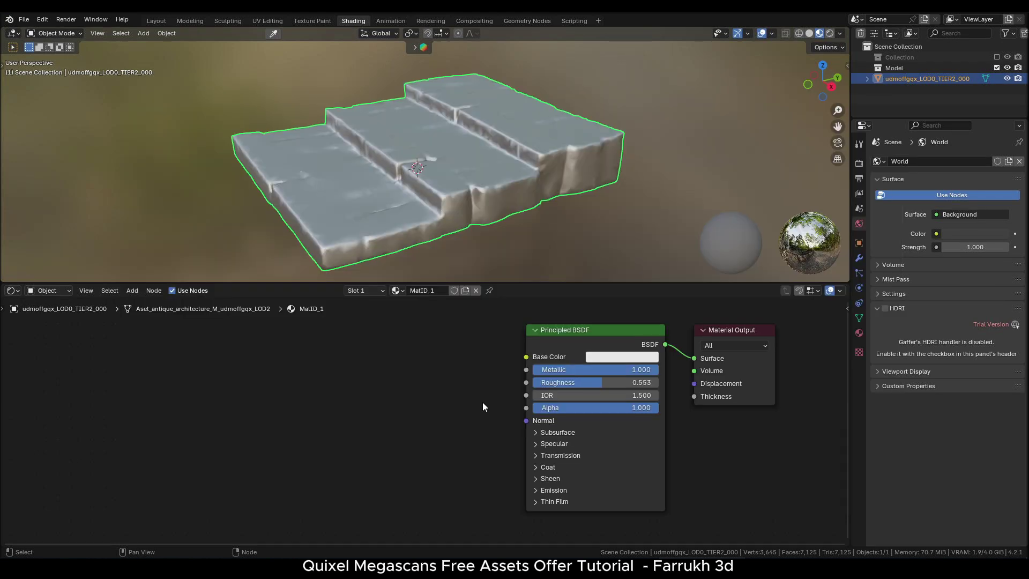
pyautogui.click(554, 333)
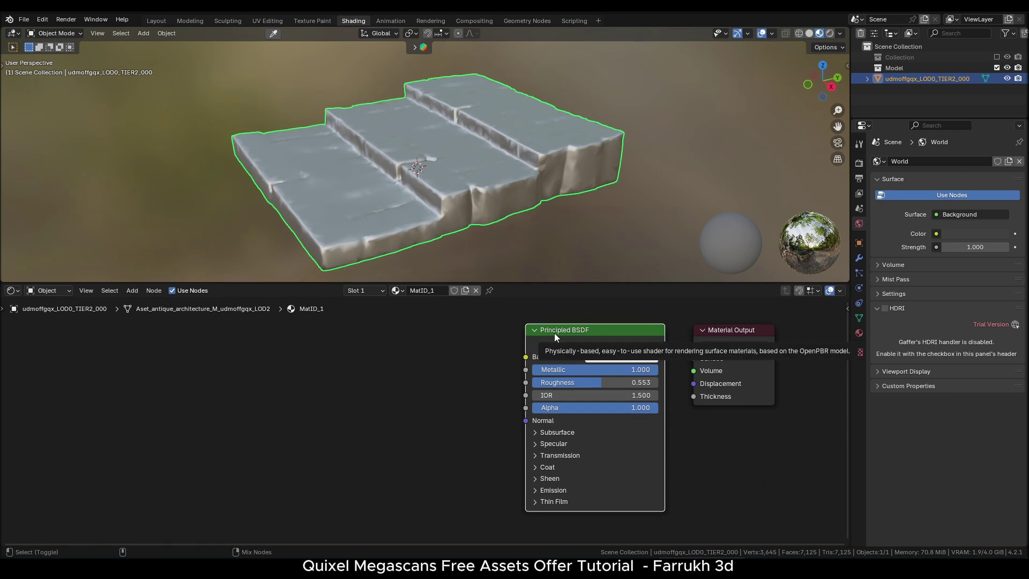
pyautogui.hotkey('ctrl', 'shift', 't')
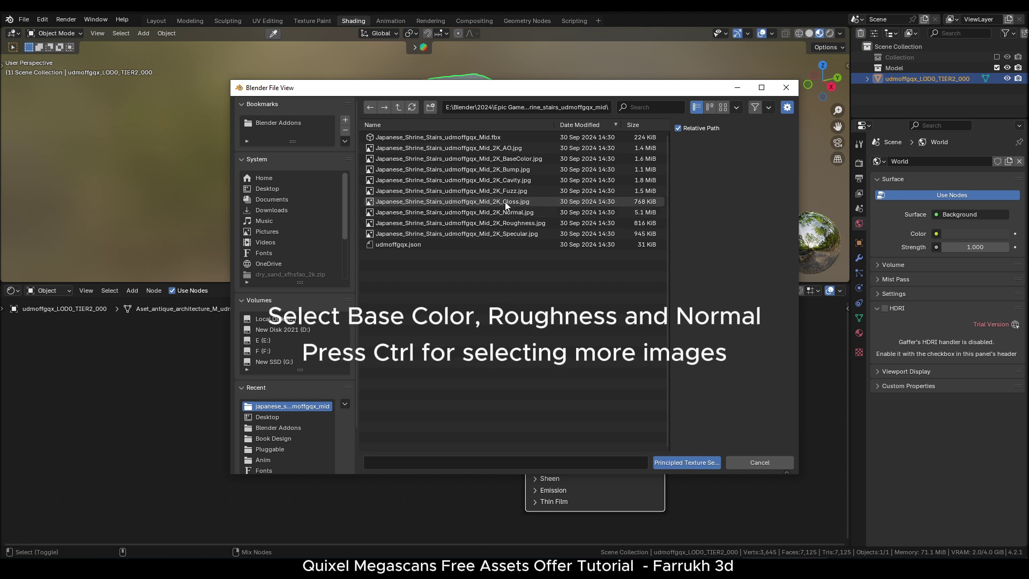
# Apply the BaseColor, Normal and Roughness texture images via Principled Texture Setup
pyautogui.click(493, 159)
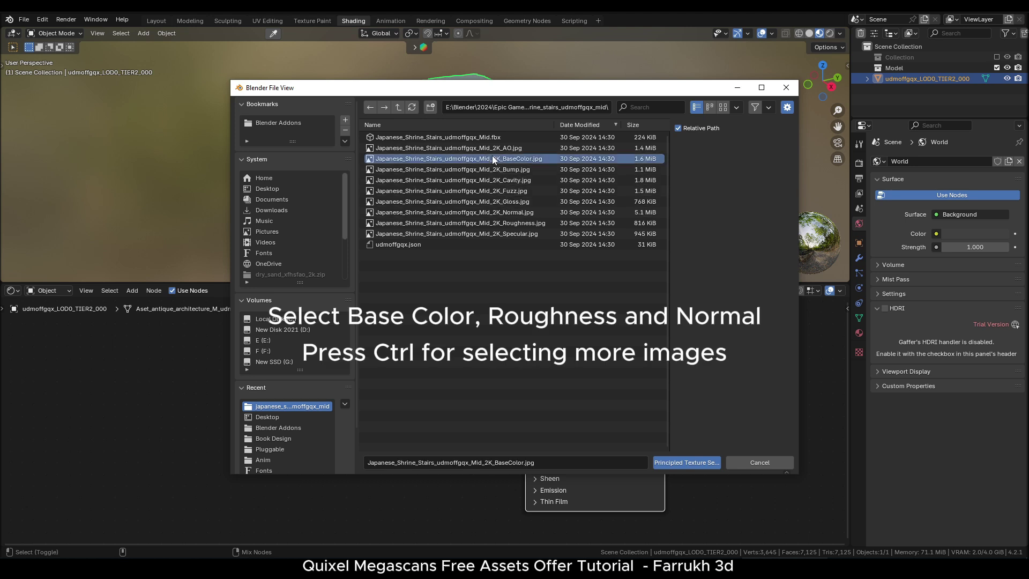
pyautogui.keyDown('ctrl'); pyautogui.click(490, 212); pyautogui.keyUp('ctrl')
pyautogui.keyDown('ctrl'); pyautogui.click(492, 223); pyautogui.keyUp('ctrl')
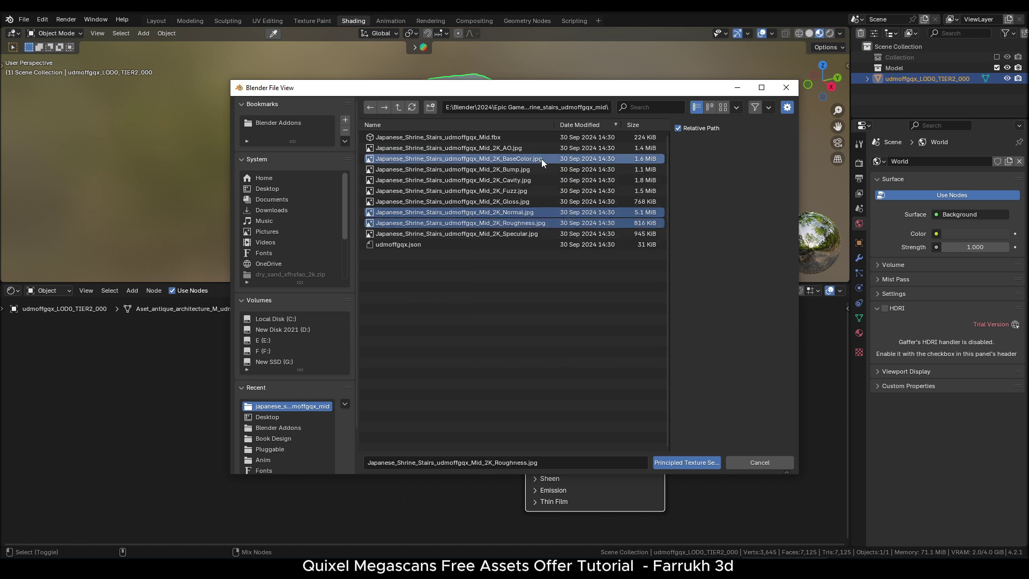
pyautogui.click(677, 462)
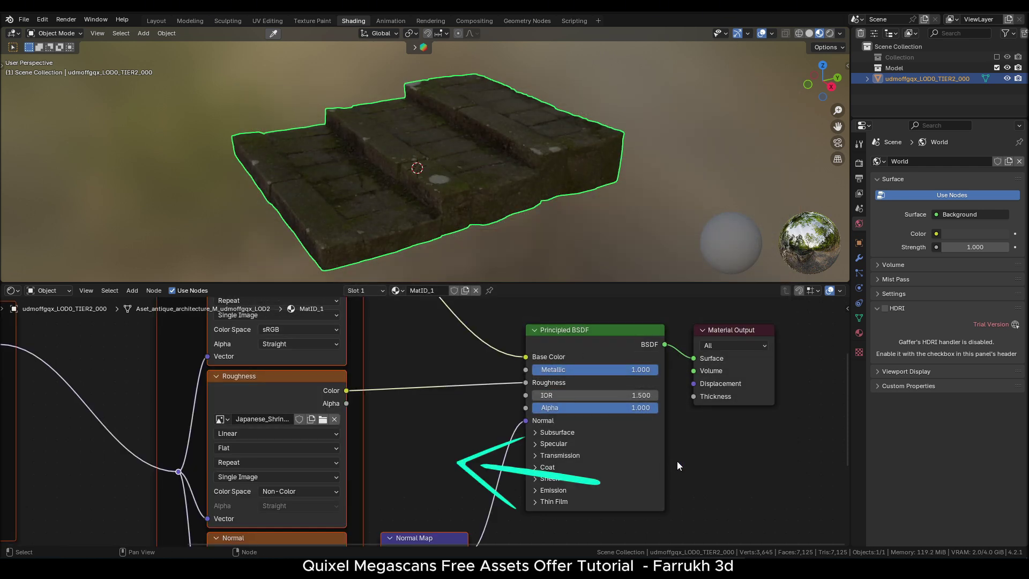
pyautogui.scroll(-4, 470, 413)
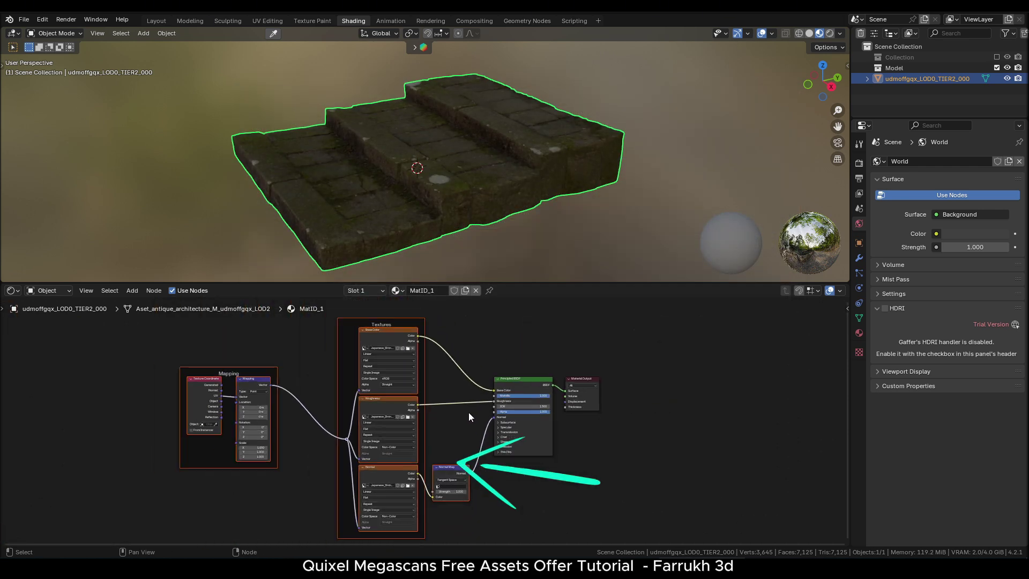
pyautogui.moveTo(475, 407); pyautogui.dragTo(477, 407)
pyautogui.moveTo(512, 283); pyautogui.dragTo(512, 267)
pyautogui.scroll(2, 436, 417)
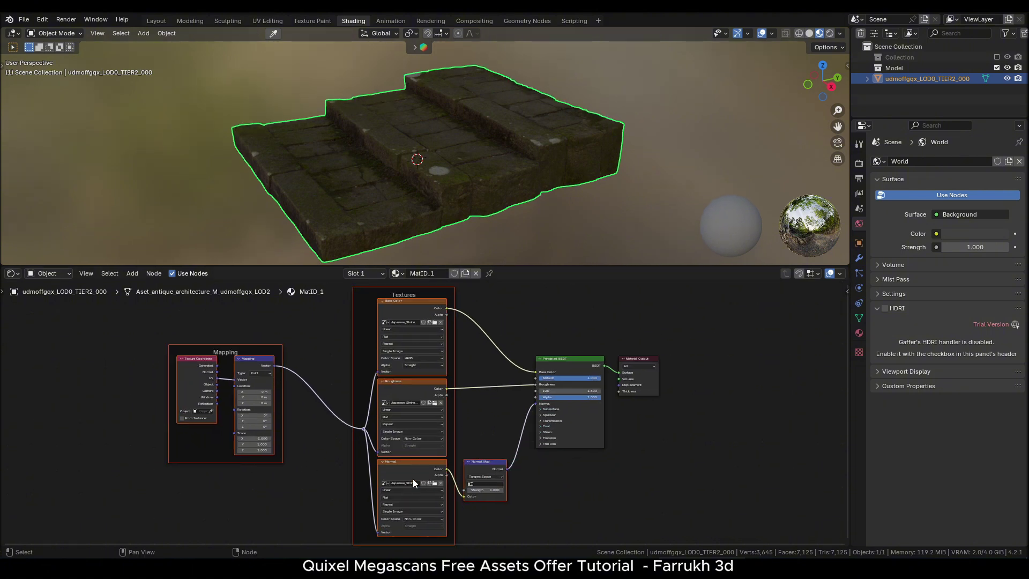
# Switch the viewport preview to a brighter HDRI and enlarge the 3D view to inspect the stairs
pyautogui.click(840, 33)
pyautogui.click(831, 123)
pyautogui.click(806, 162)
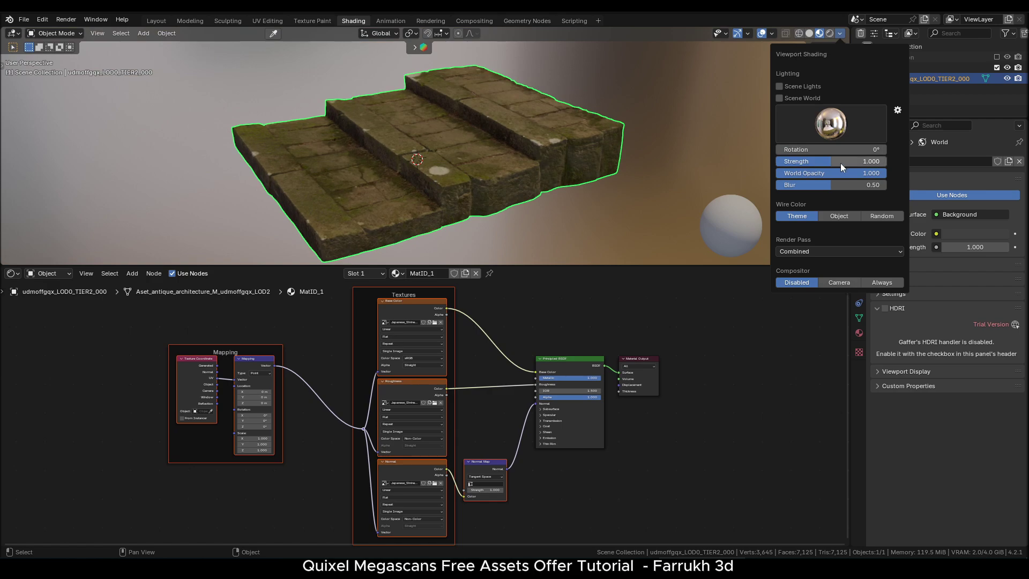
pyautogui.scroll(5, 498, 188)
pyautogui.moveTo(509, 266)
pyautogui.mouseDown()
pyautogui.moveTo(527, 317)
pyautogui.moveTo(523, 444)
pyautogui.mouseUp()
pyautogui.moveTo(512, 312); pyautogui.dragTo(535, 268)
pyautogui.scroll(2, 304, 160)
pyautogui.moveTo(450, 202); pyautogui.dragTo(531, 219)
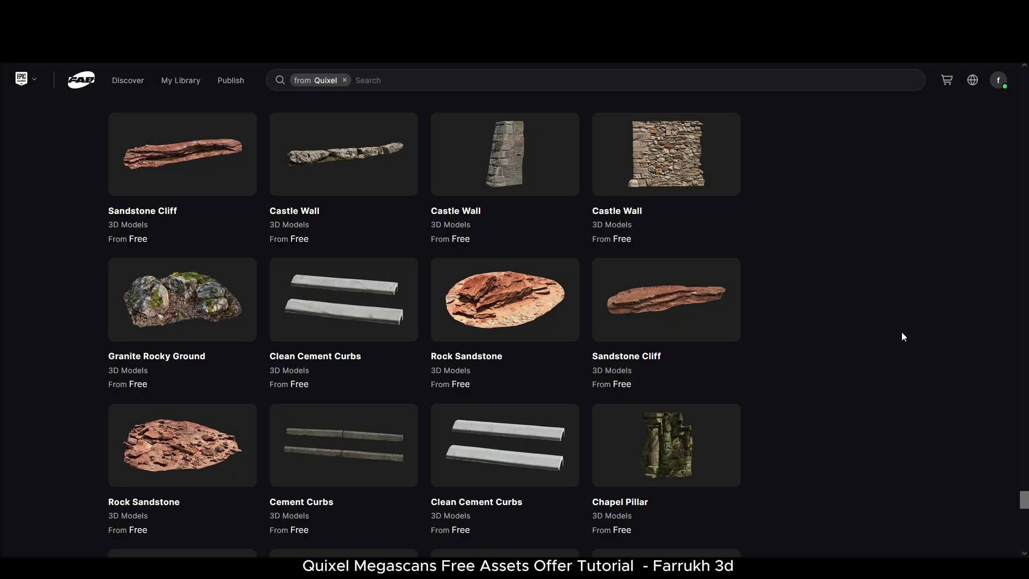
# Scroll down the Quixel free 3D models grid and open the Japanese Stone Corner Wall card
pyautogui.scroll(-10, 902, 333)
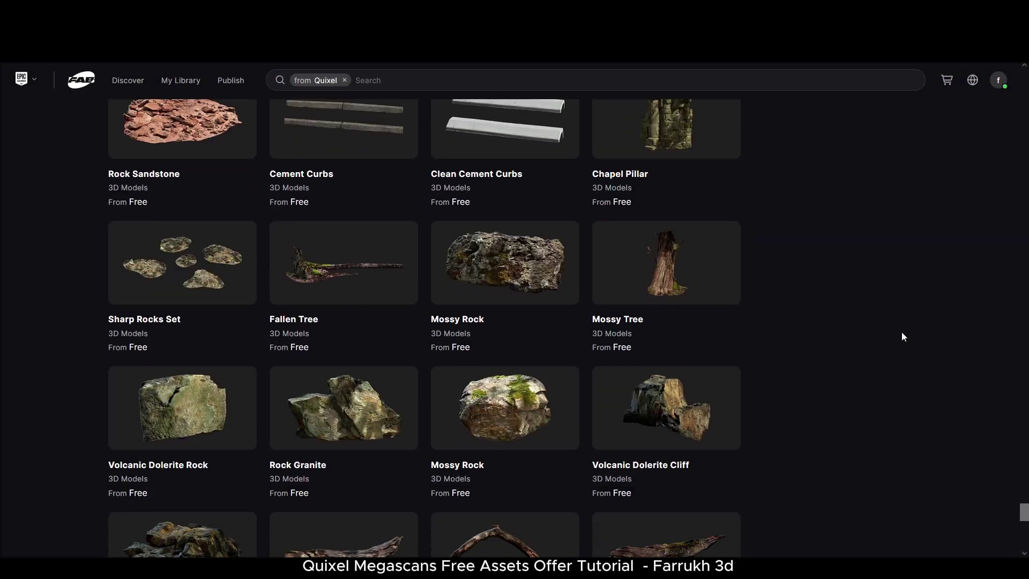
pyautogui.scroll(-3, 902, 333)
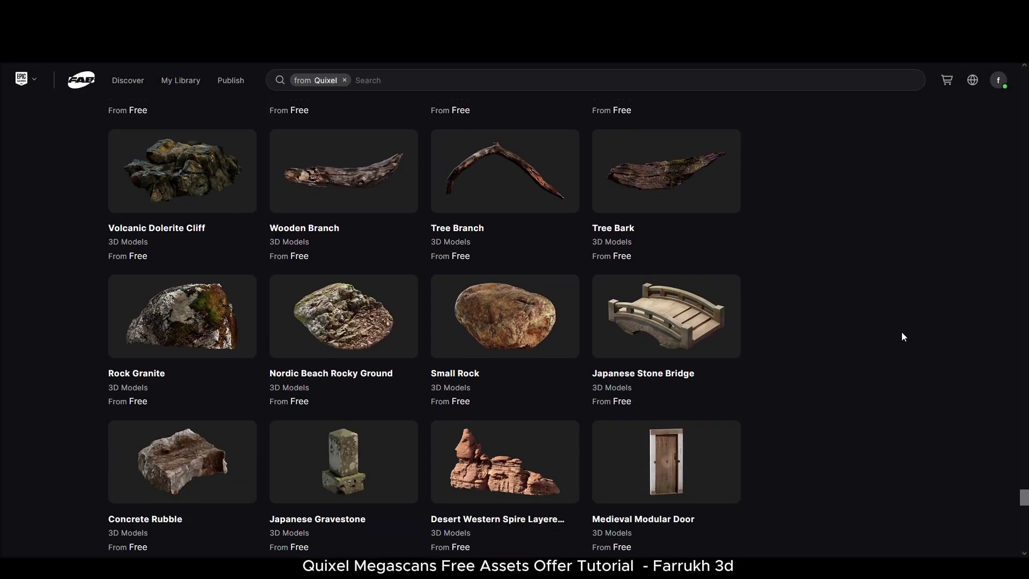
pyautogui.scroll(-2, 901, 337)
pyautogui.scroll(-6, 902, 337)
pyautogui.scroll(-7, 903, 333)
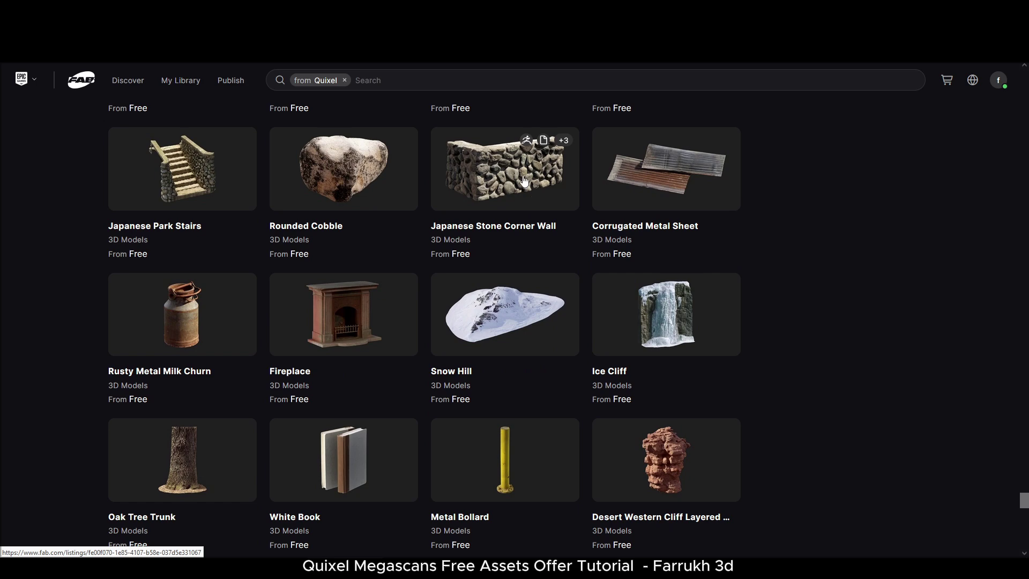
pyautogui.click(498, 176)
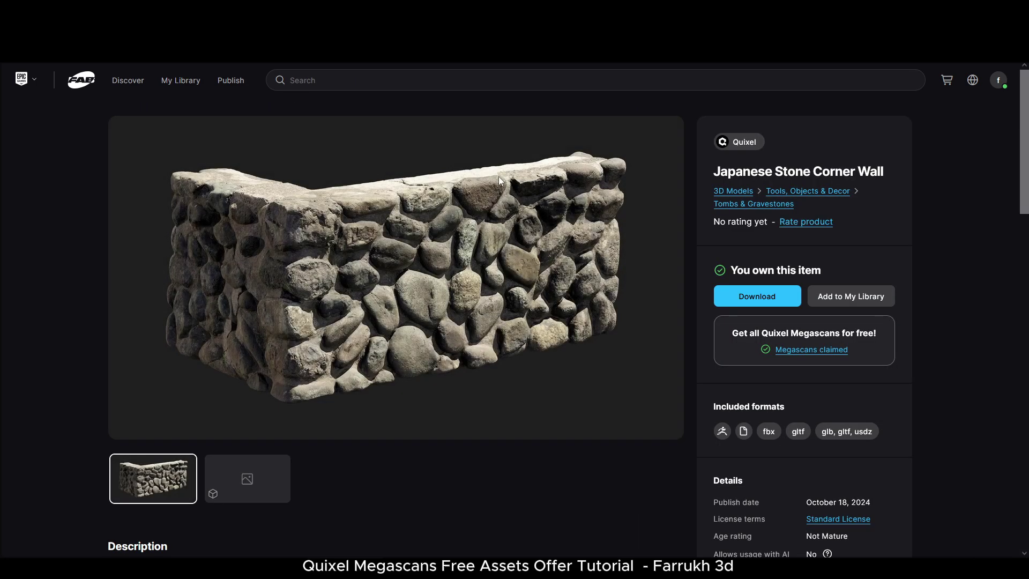